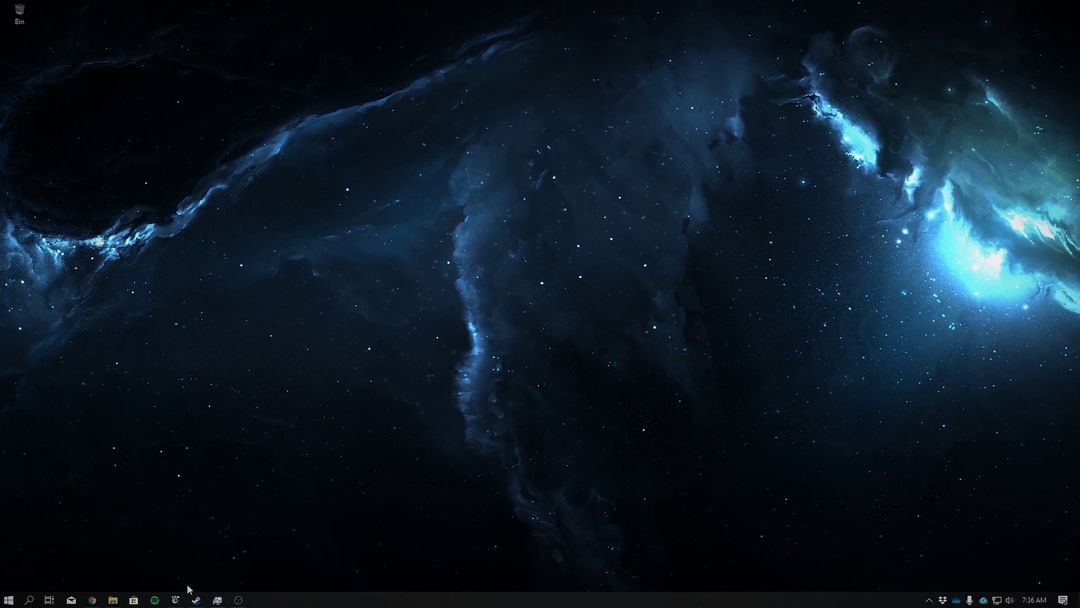
Step: Start downloading UnityHubSetup.exe from Unity's Download Unity page in Chrome
left_click(97, 600)
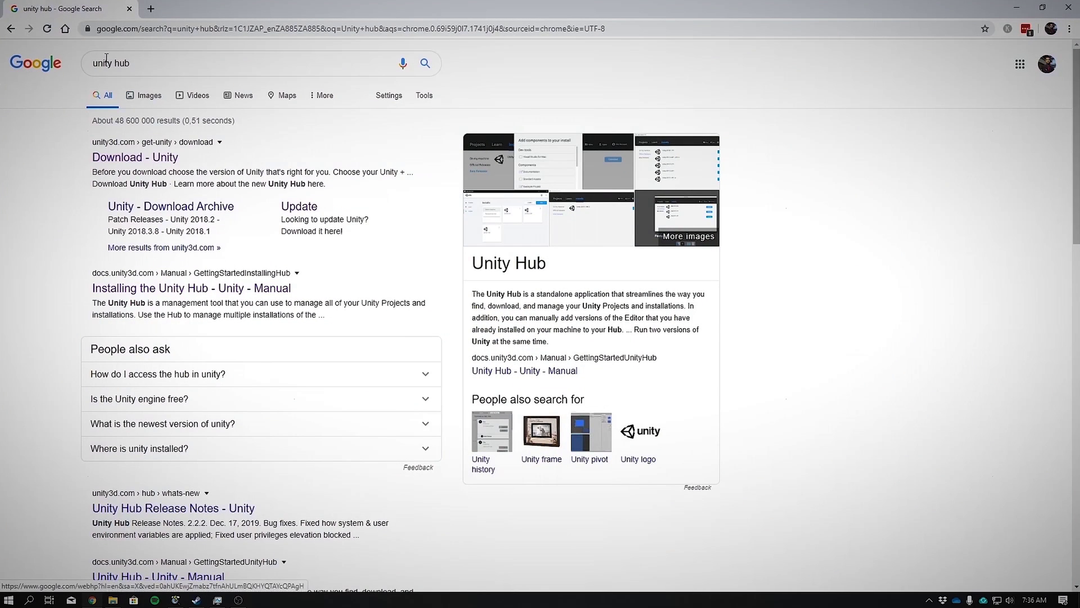
left_click(80, 64)
left_click(31, 196)
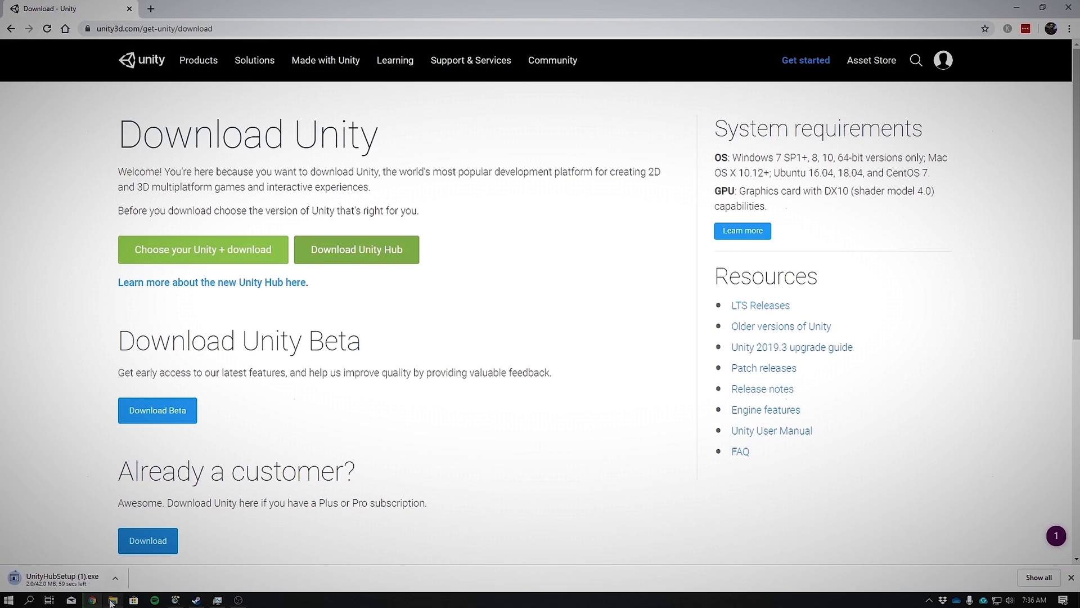
Step: Run UnityHubSetup.exe, install Unity Hub 2.2.2 to the default folder and launch it
left_click(112, 601)
left_click(963, 155)
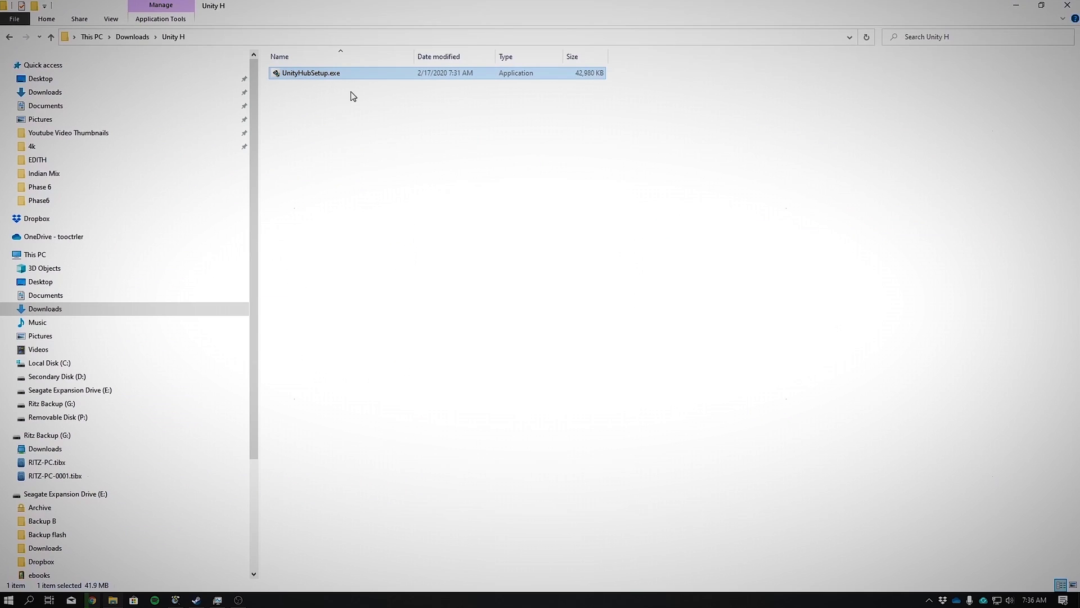
double_click(311, 73)
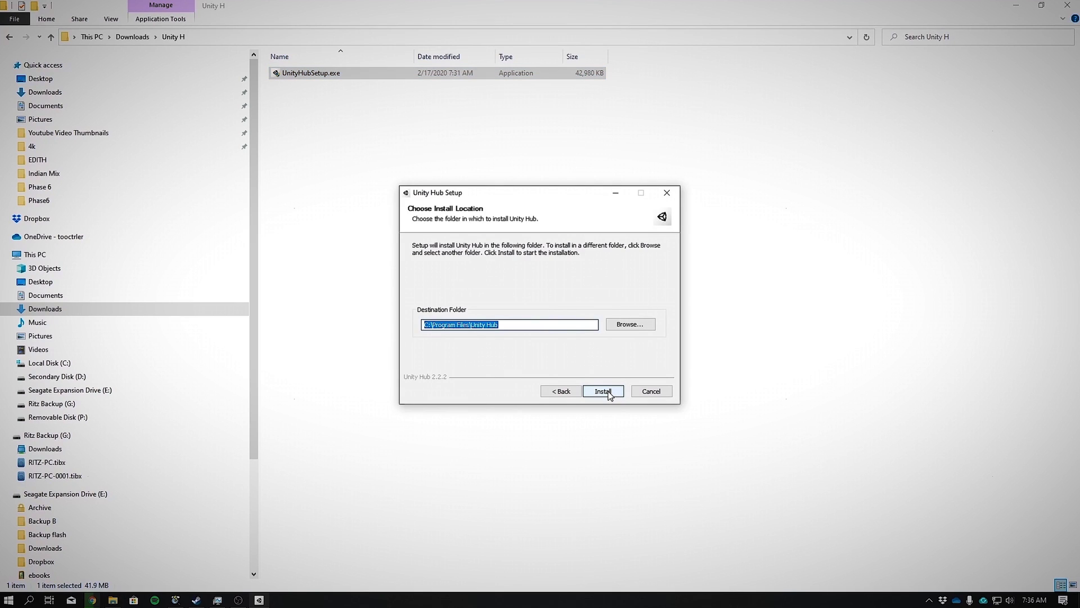
left_click(608, 393)
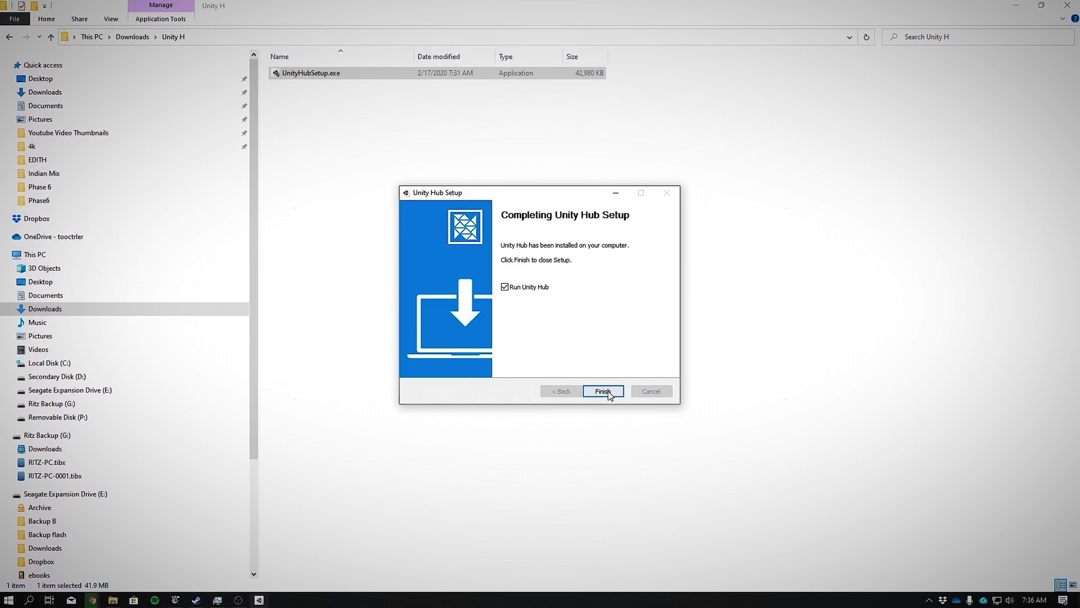
left_click(603, 391)
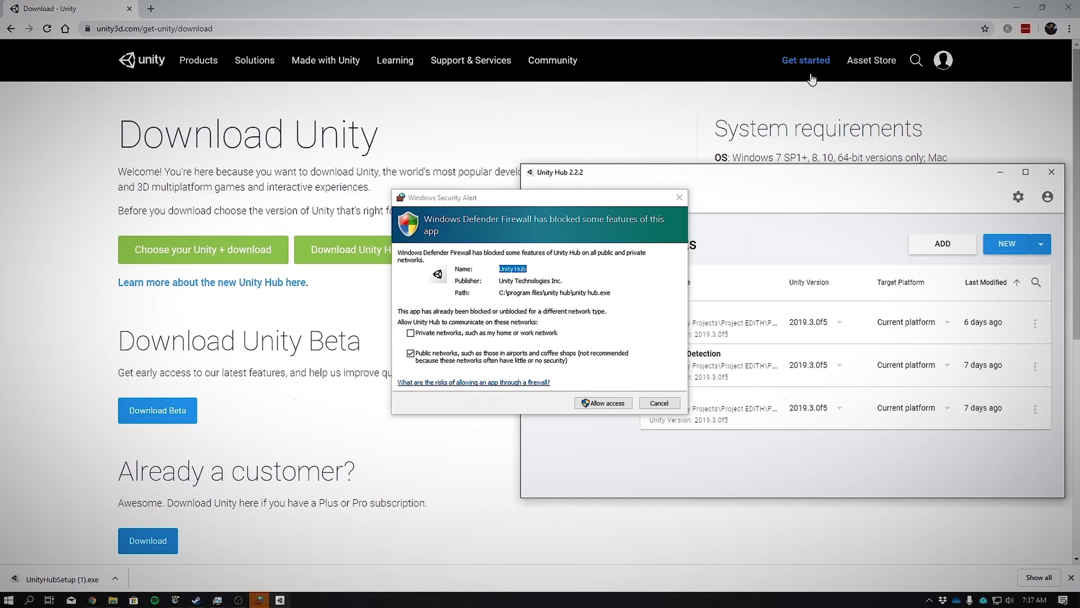
Step: Allow Unity Hub through Windows Firewall and view its Installs list showing 2019.3.0f5
left_click(591, 402)
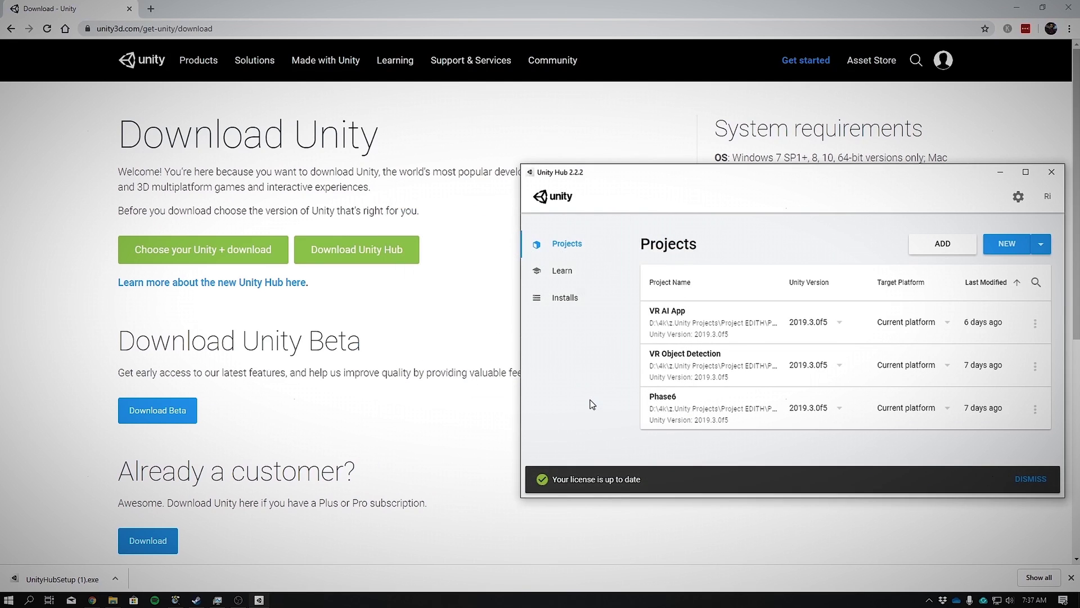
left_click(550, 299)
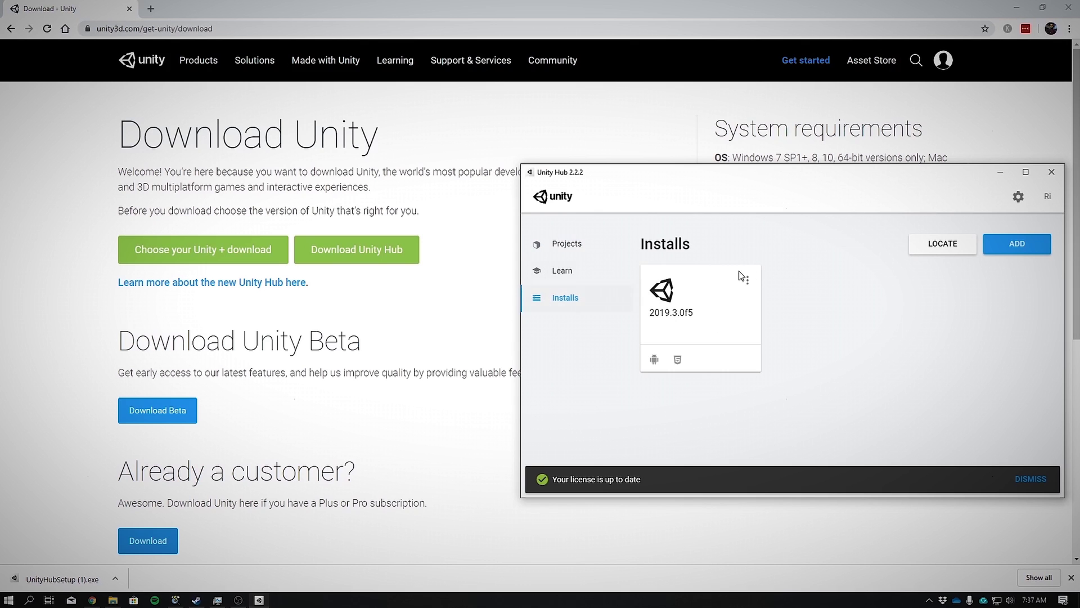
Step: Add Unity 2020.1.0a23 with Android Build Support, including Android SDK & NDK Tools and OpenJDK
left_click(1018, 244)
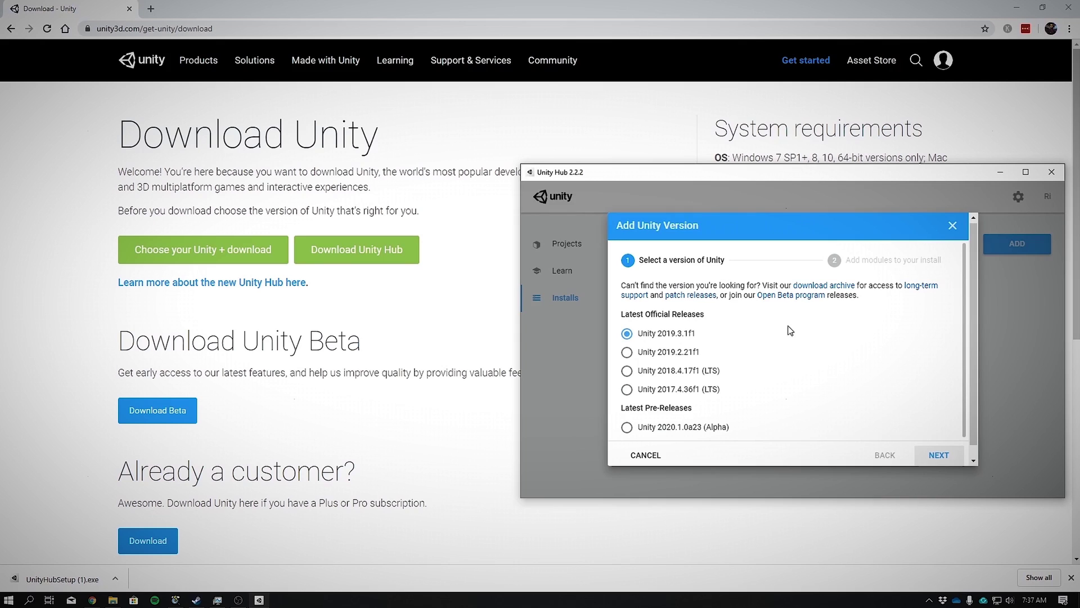
left_click(626, 427)
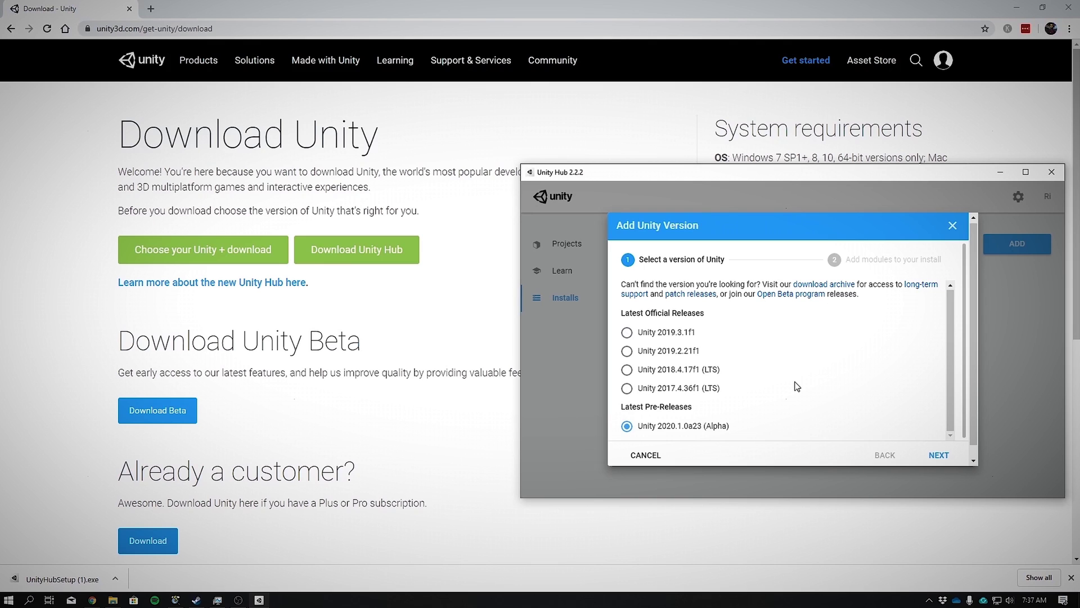
left_click(956, 462)
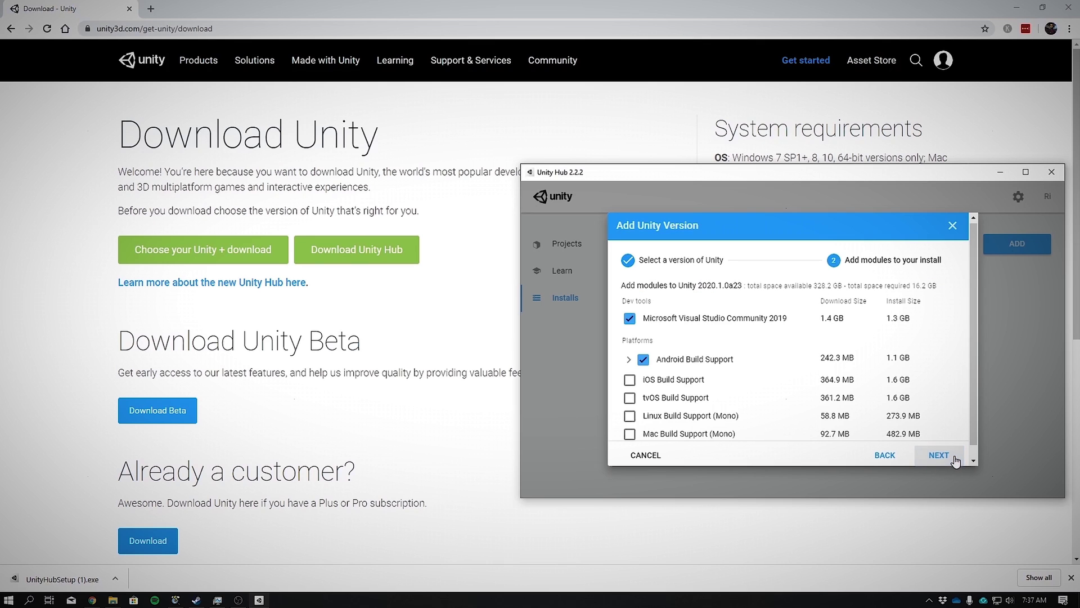
left_click(628, 359)
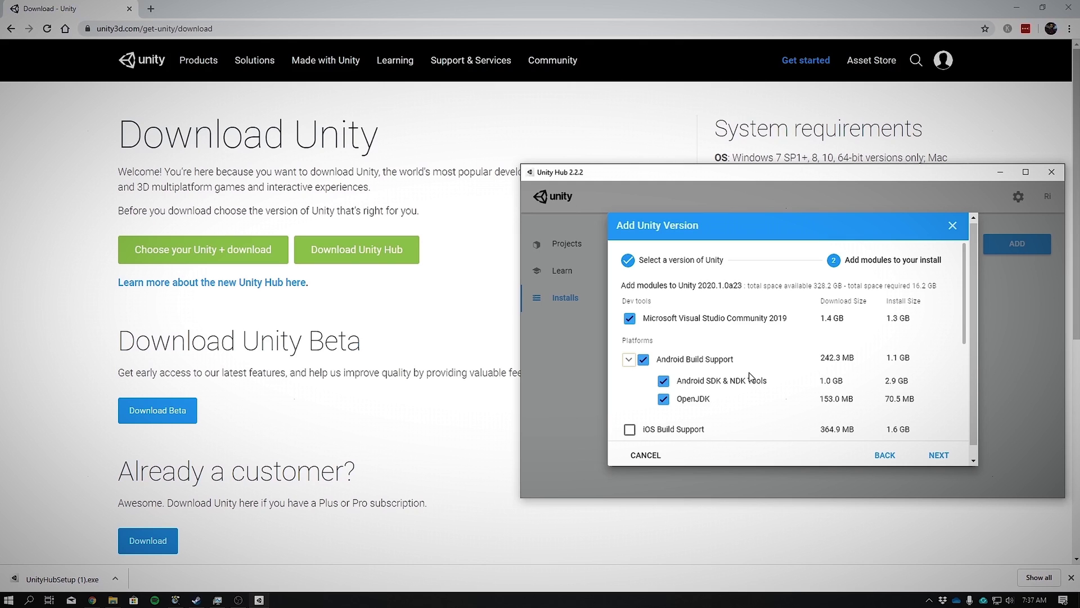
scroll(750, 377, "down", 5)
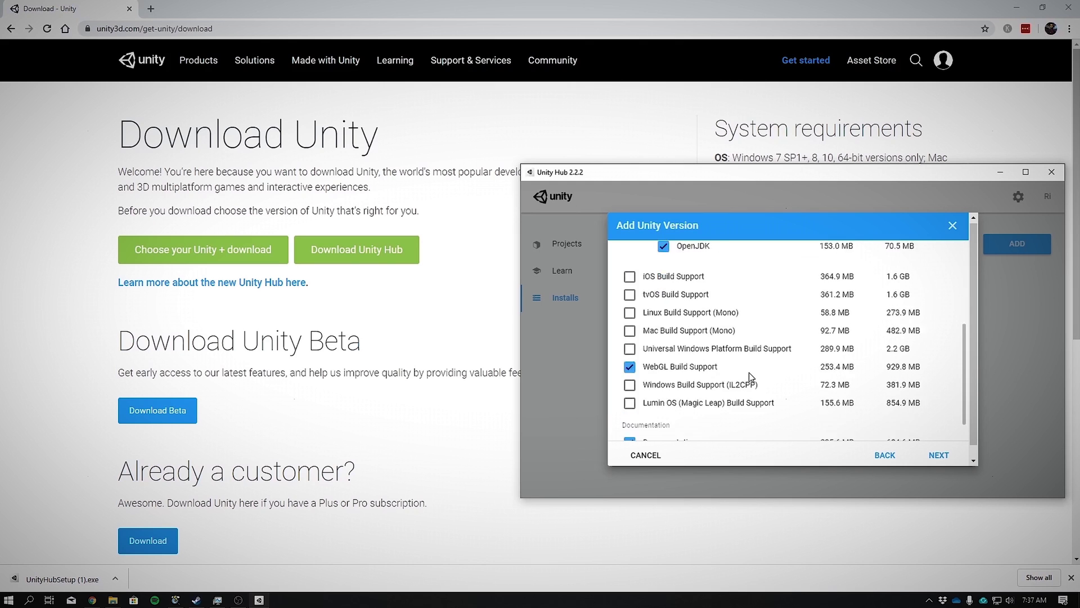
scroll(752, 377, "up", 5)
scroll(751, 377, "down", 1)
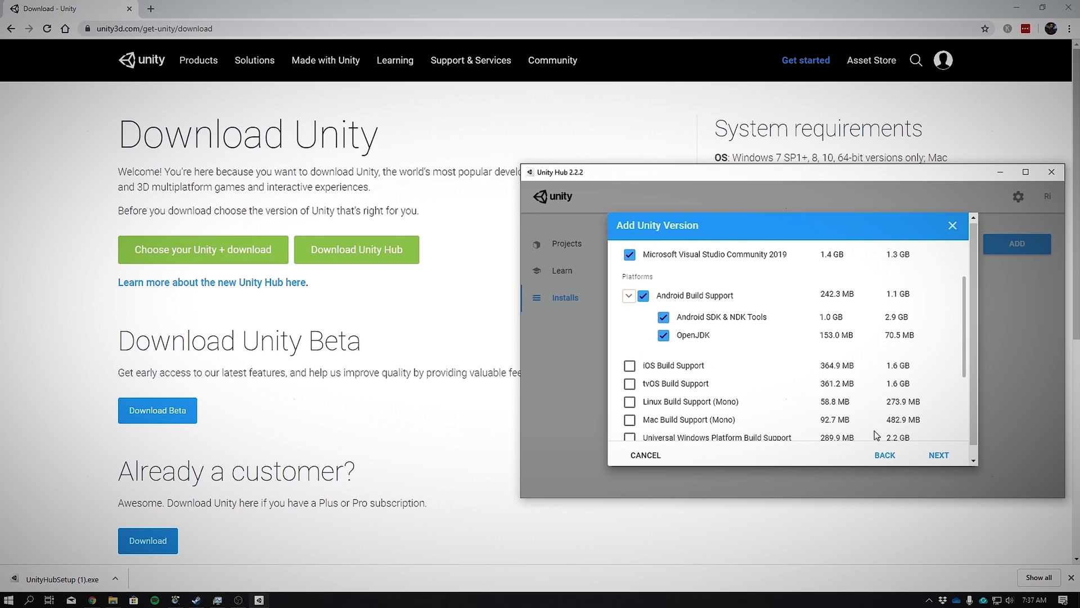
Step: Accept the Visual Studio 2019 and Android SDK/NDK license terms to begin the install
left_click(947, 455)
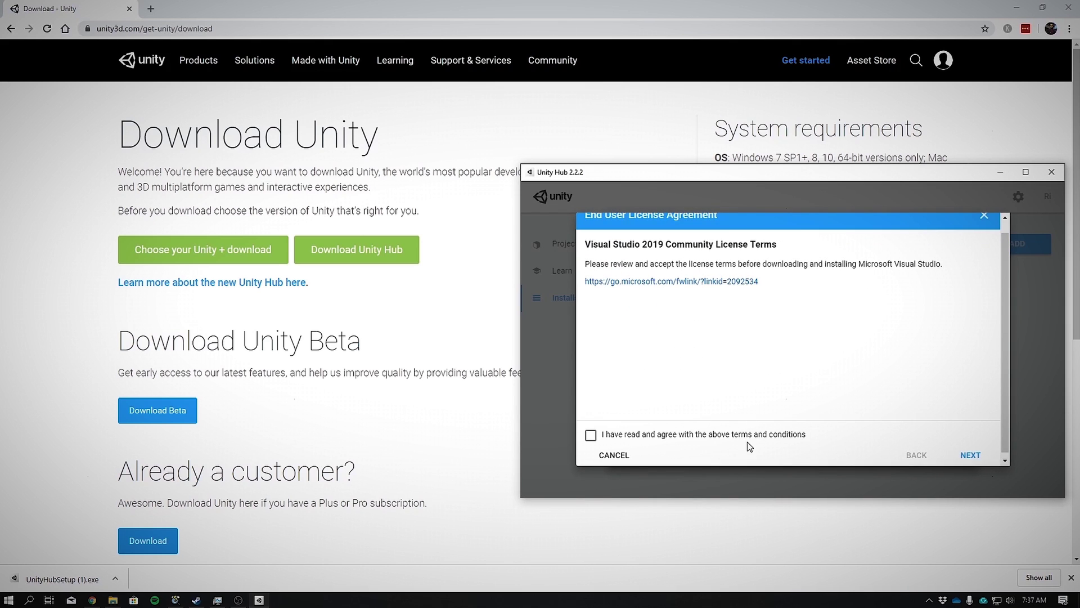
left_click(590, 435)
left_click(969, 457)
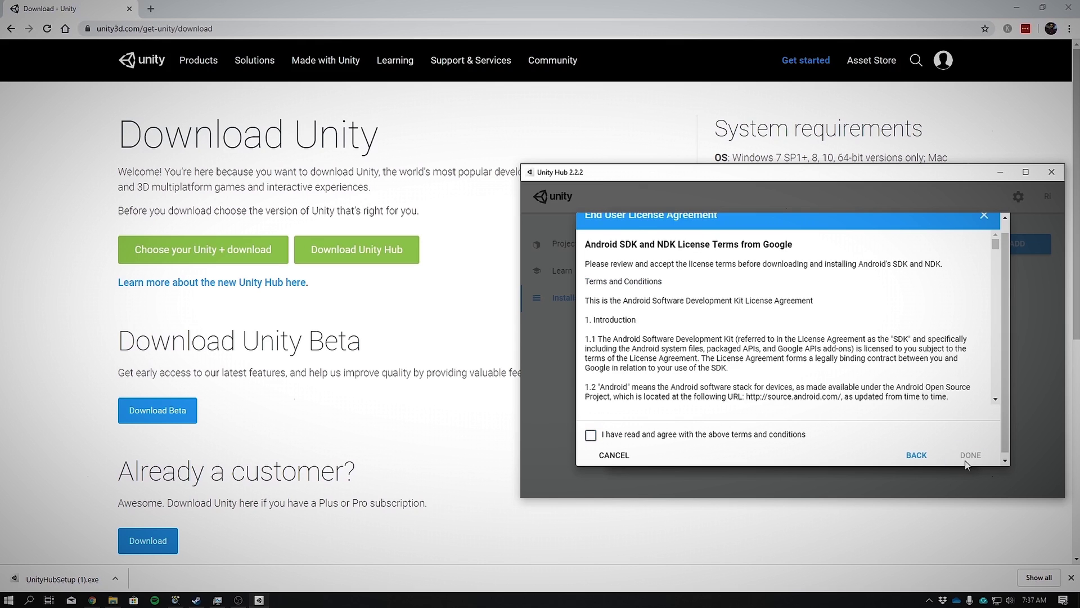
left_click(736, 435)
left_click(971, 457)
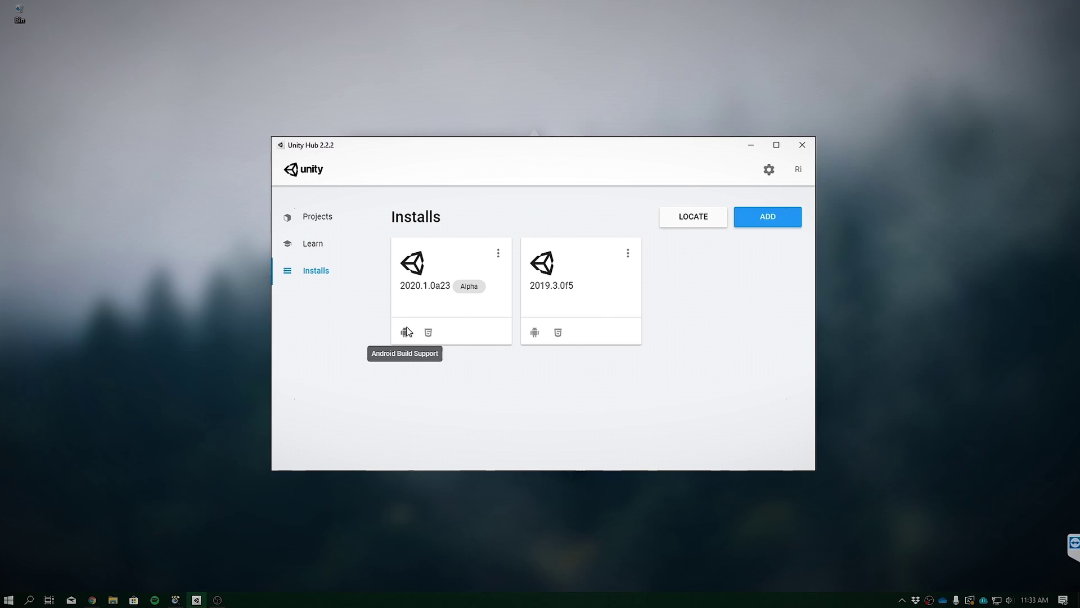
Step: Start a new 3D project in Unity 2020.1.0a23 named 'Vuforia 8 App'
left_click(339, 218)
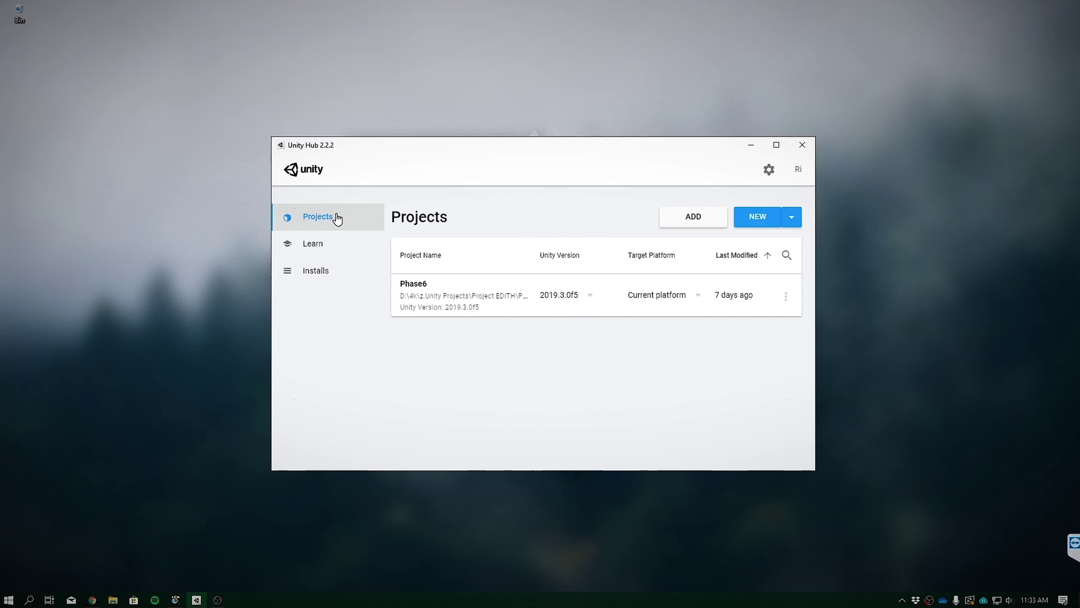
left_click(792, 218)
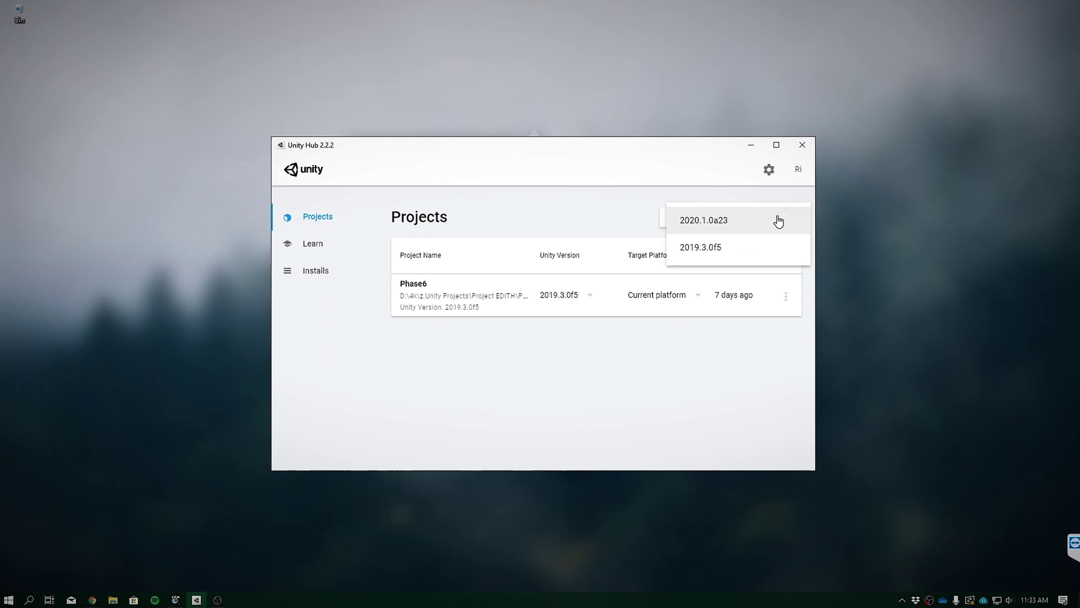
left_click(722, 225)
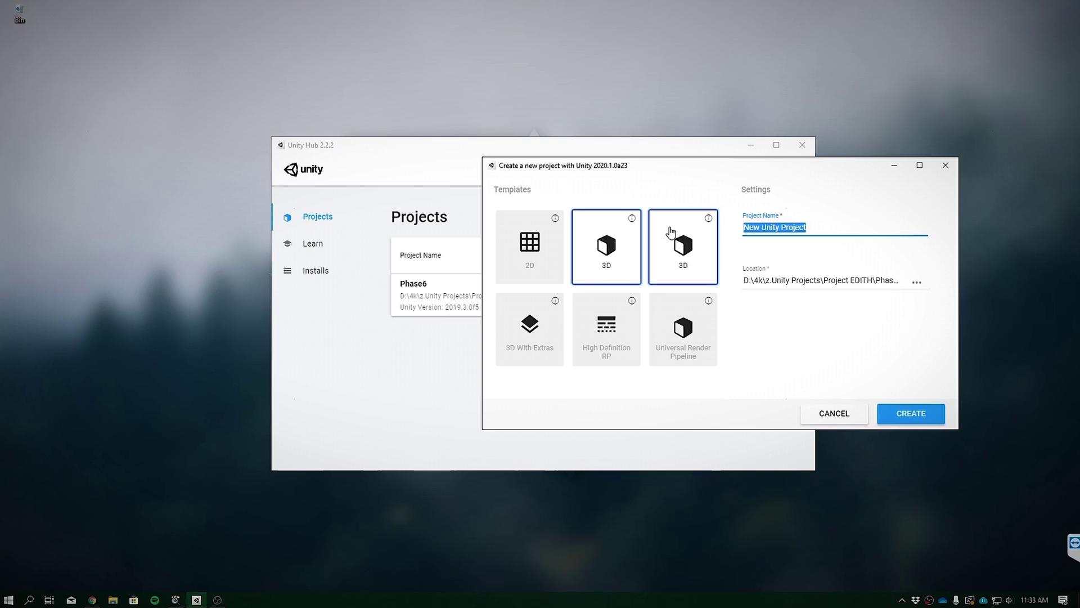
type("Vuforia ")
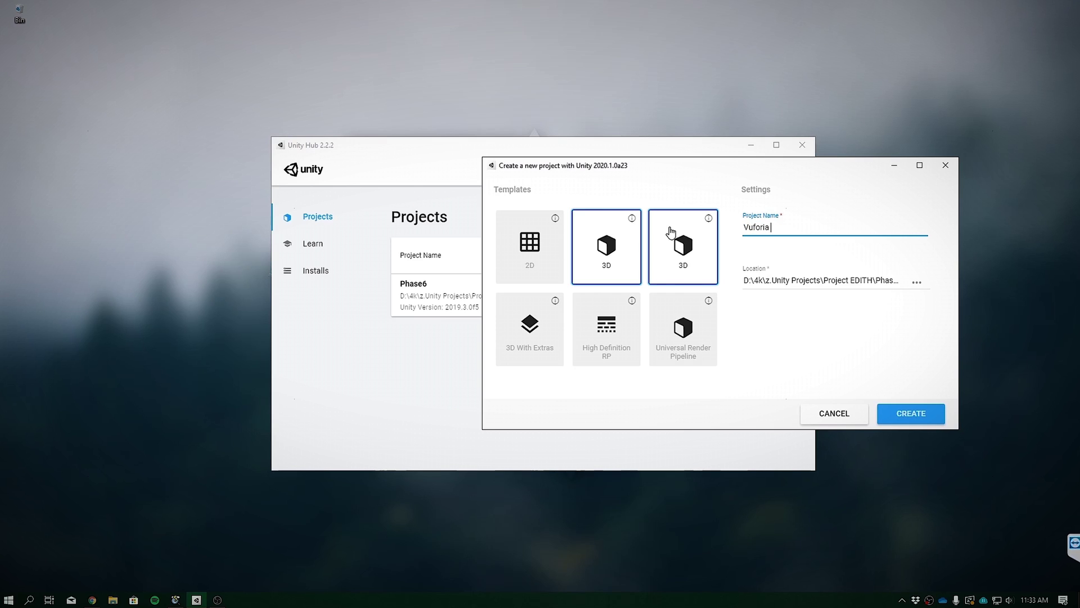
type("8 App")
Step: Create the Vuforia 8 App project, then download and open add-vuforia-package-8-6-10.unitypackage after agreeing to its license
left_click(926, 416)
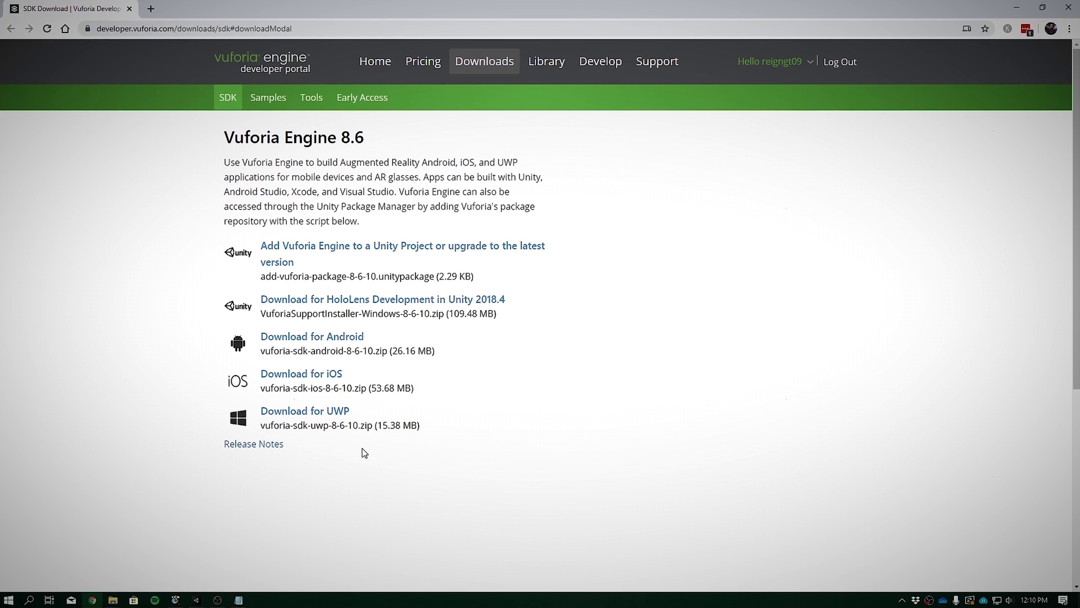
left_click_drag(232, 134, 392, 144)
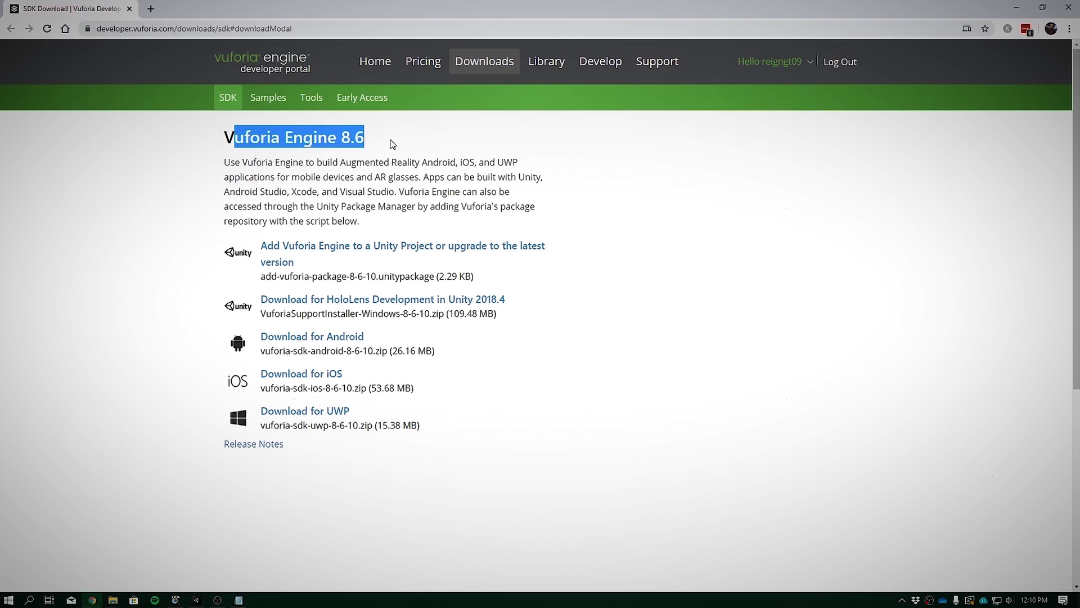
left_click(392, 144)
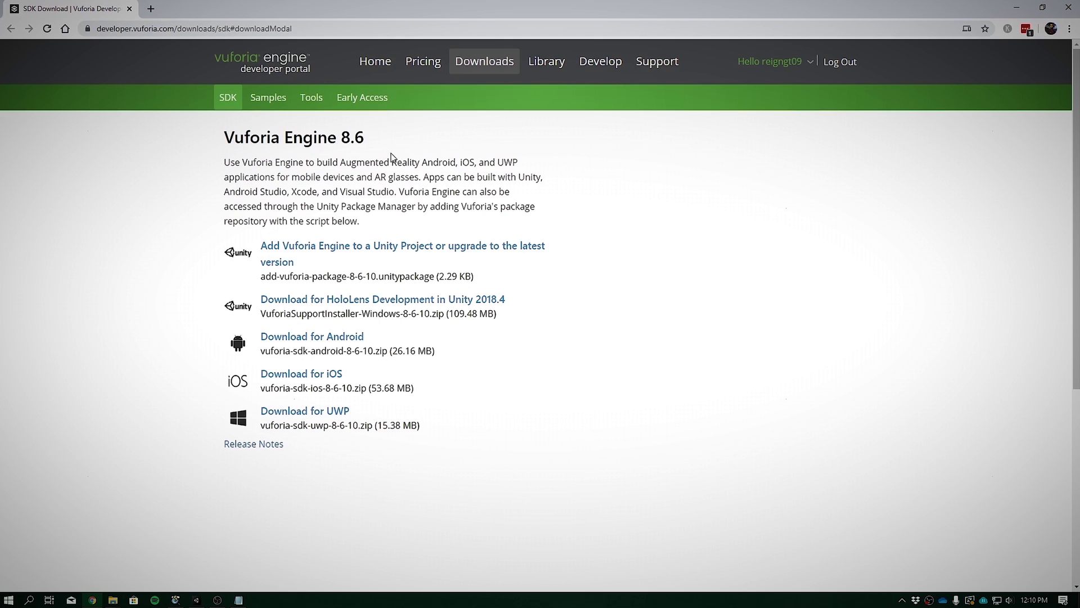
left_click(306, 253)
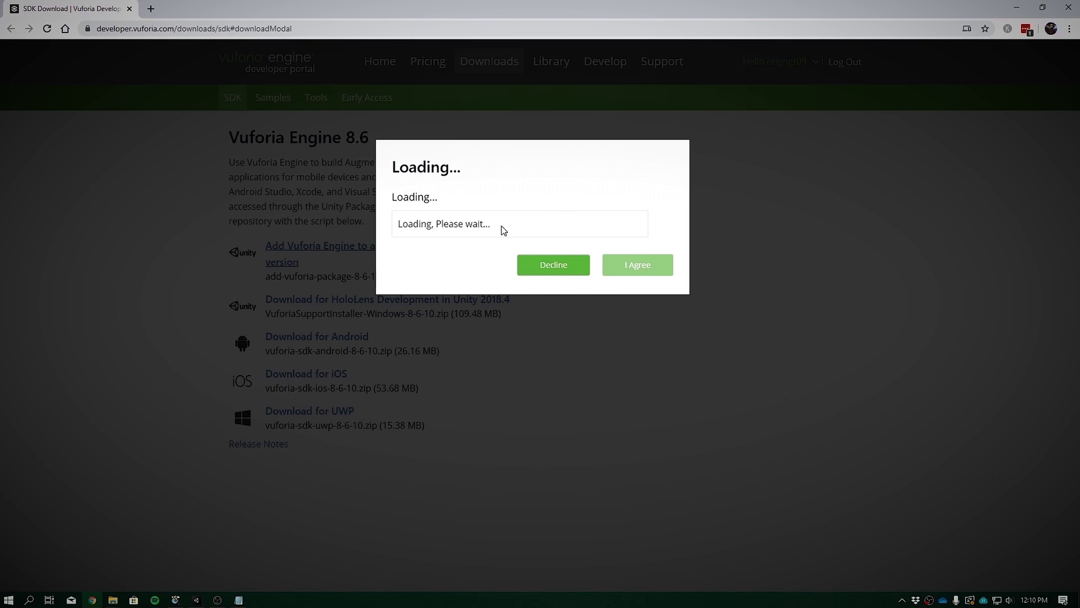
left_click(635, 393)
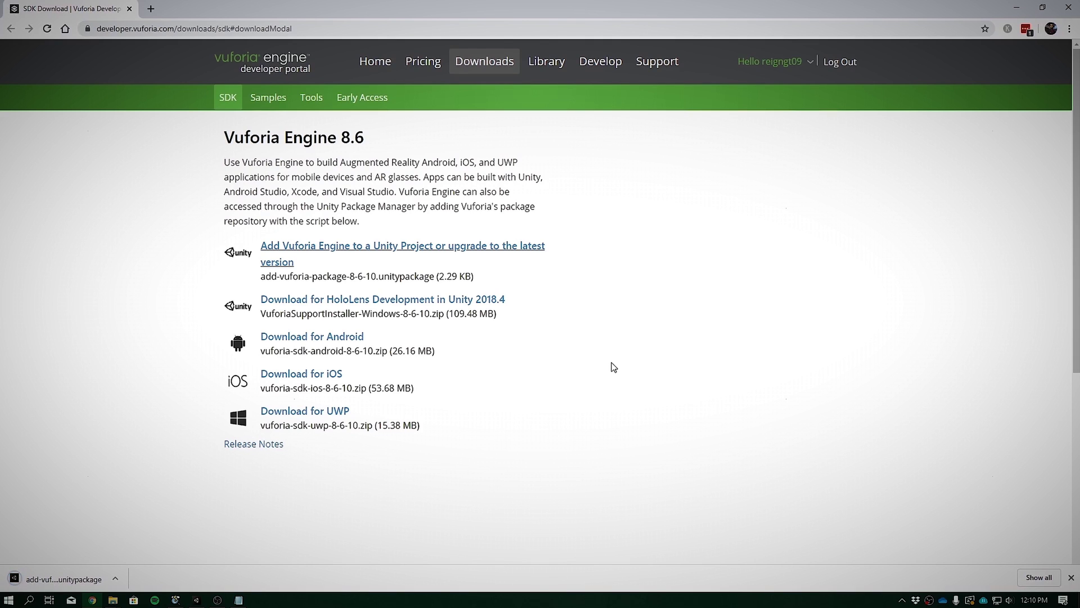
left_click_drag(97, 29, 313, 33)
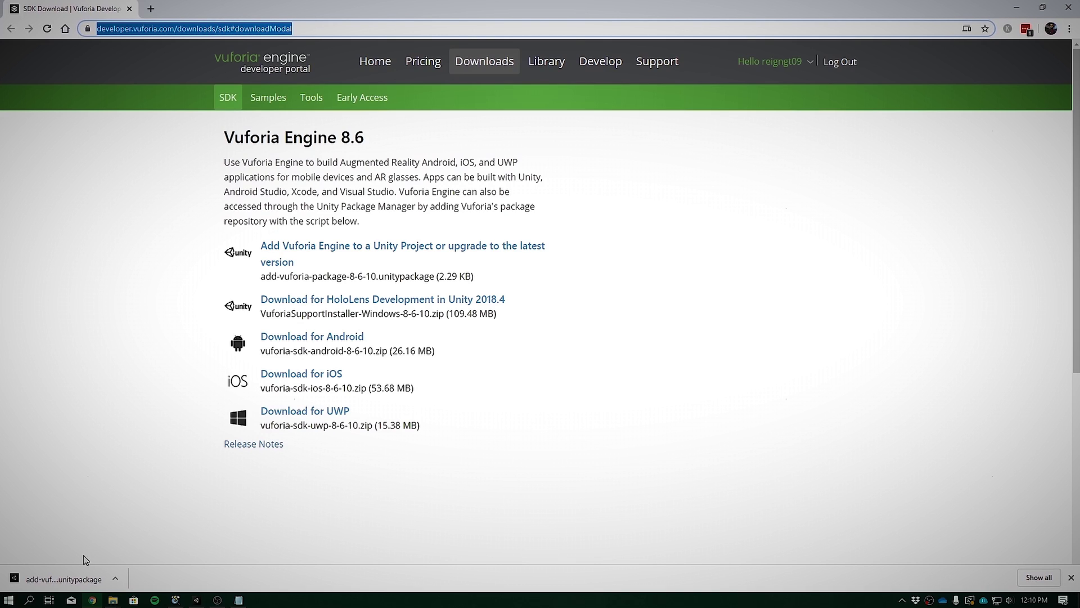
left_click(75, 575)
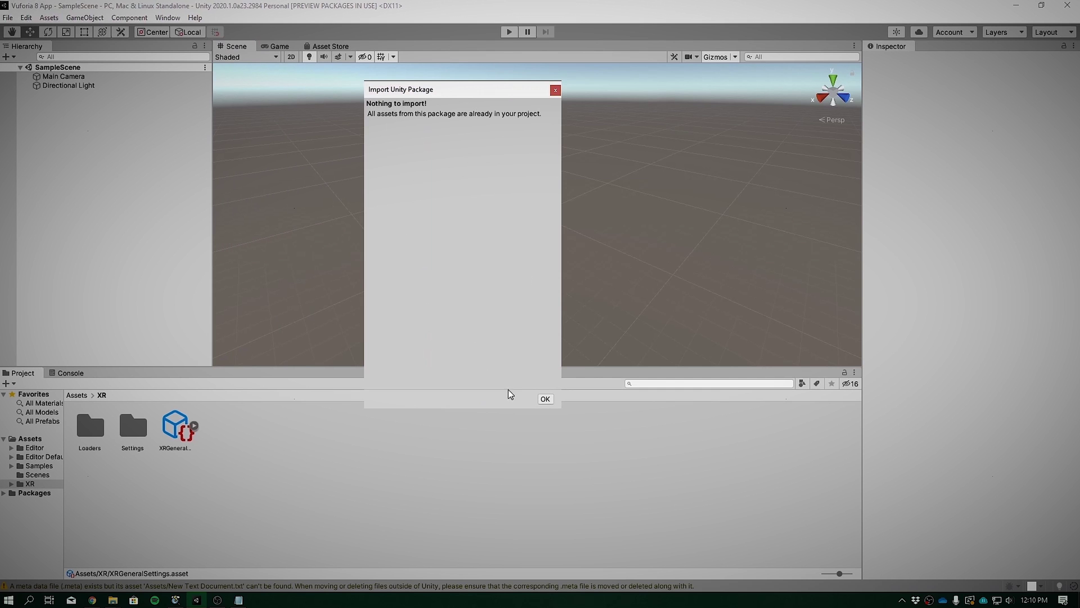
Step: Add a Vuforia Engine AR Camera, accept the Vuforia license, and open the Vuforia Engine configuration
left_click(549, 402)
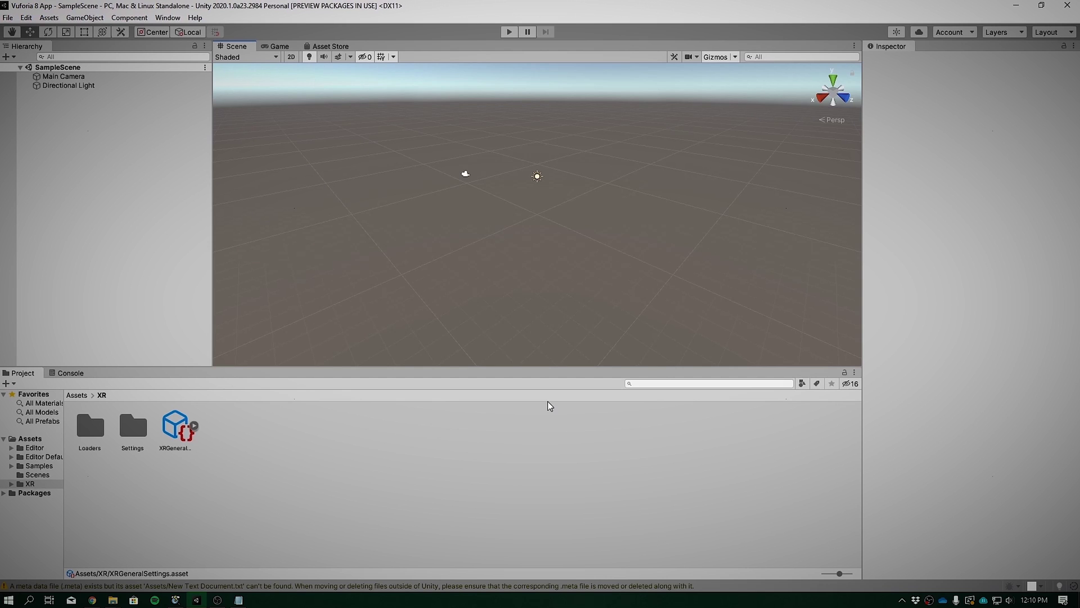
left_click(27, 18)
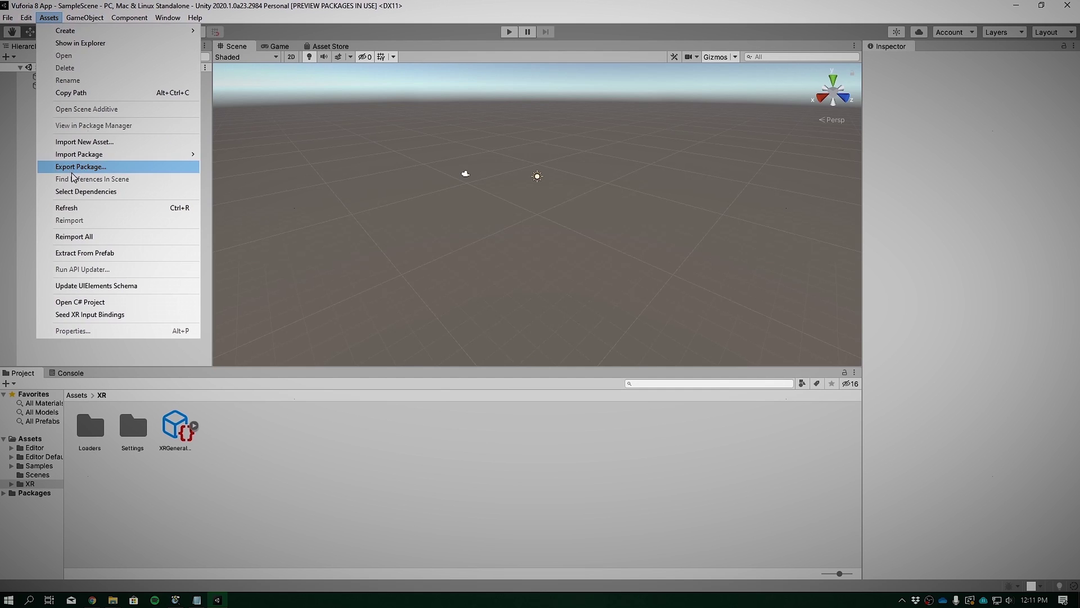
mouse_move(78, 21)
mouse_move(125, 145)
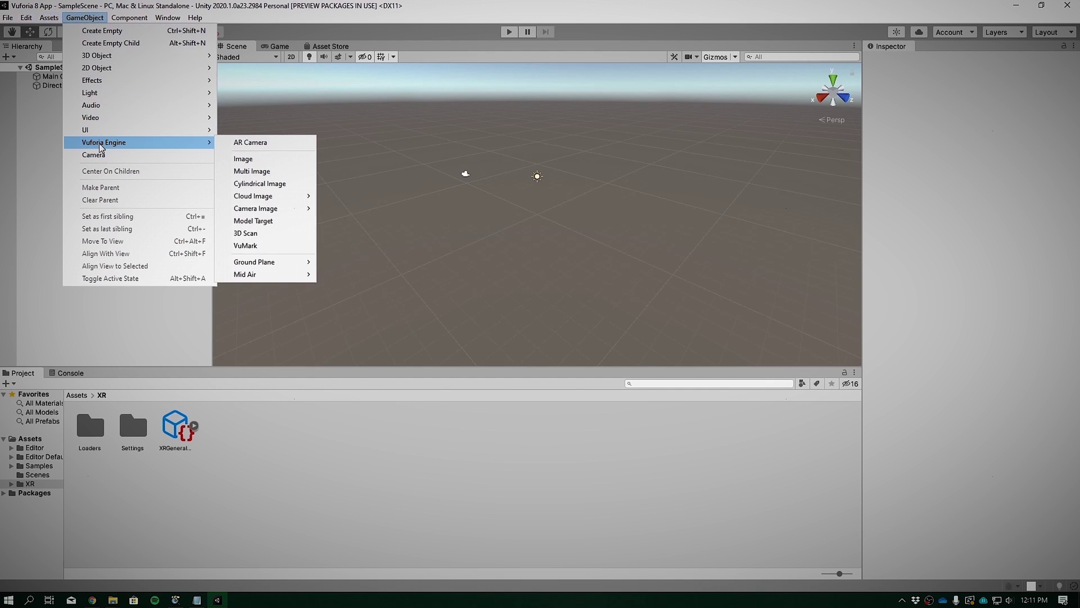
left_click(239, 144)
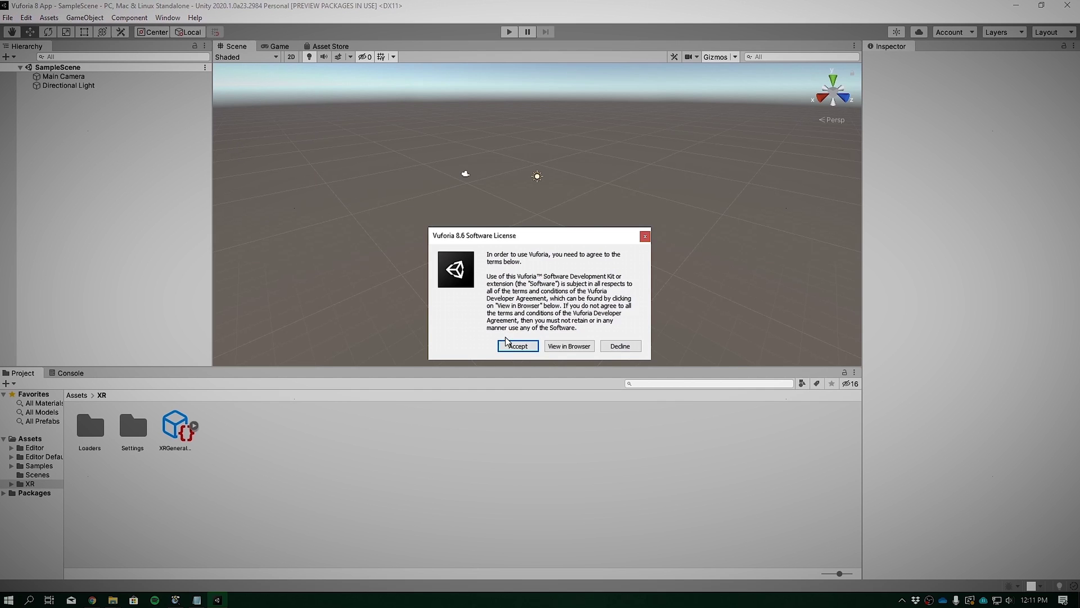
left_click(517, 345)
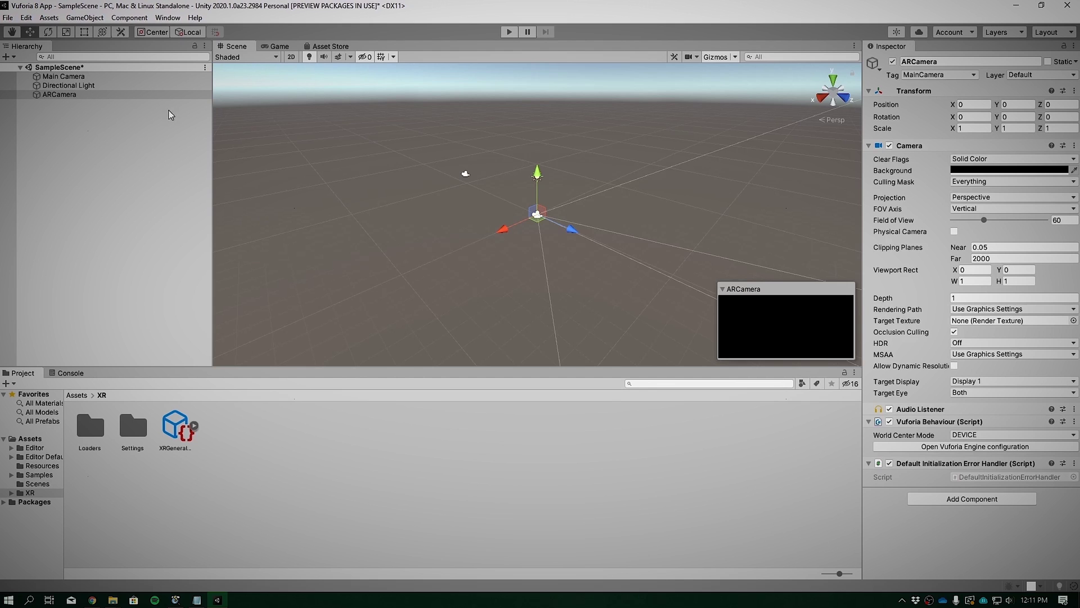
left_click(983, 447)
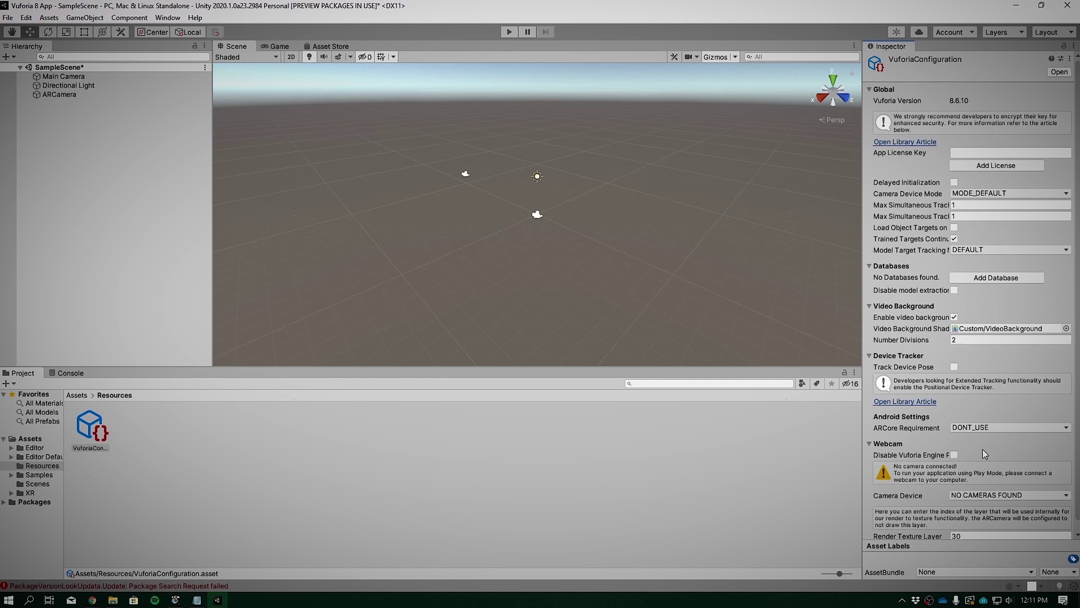
left_click(975, 154)
Step: Open the top Develop license in Vuforia's License Manager and copy its license key
left_click(90, 601)
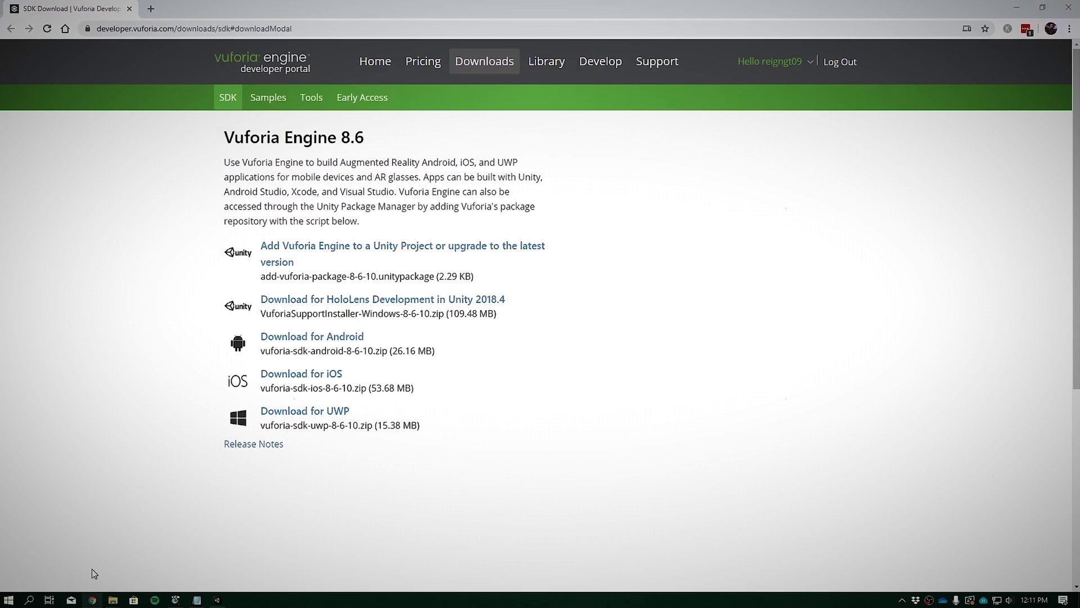
left_click(597, 63)
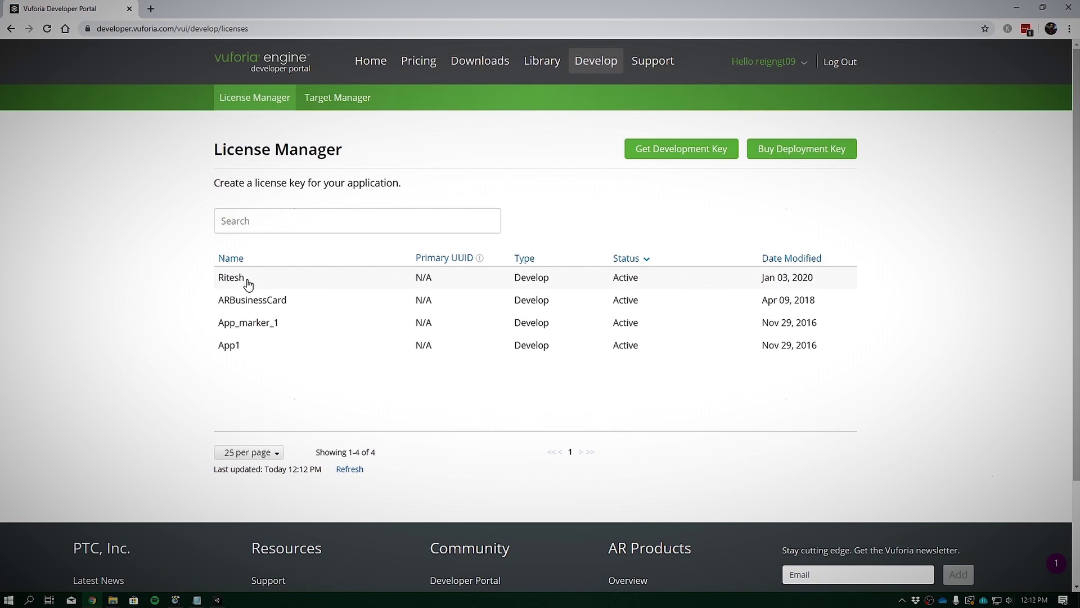
left_click(274, 282)
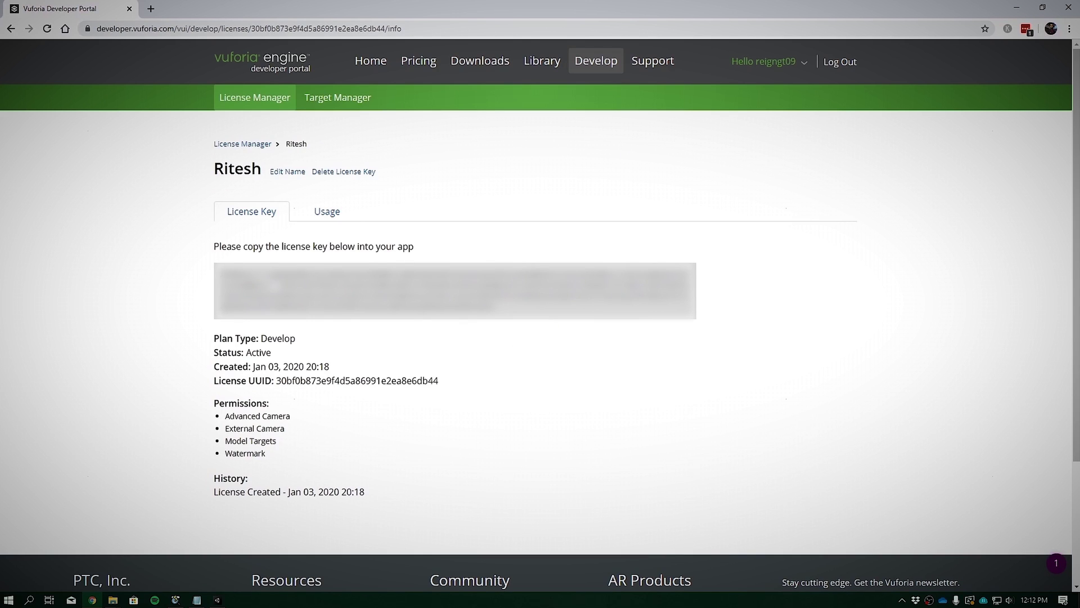
left_click_drag(498, 312, 228, 271)
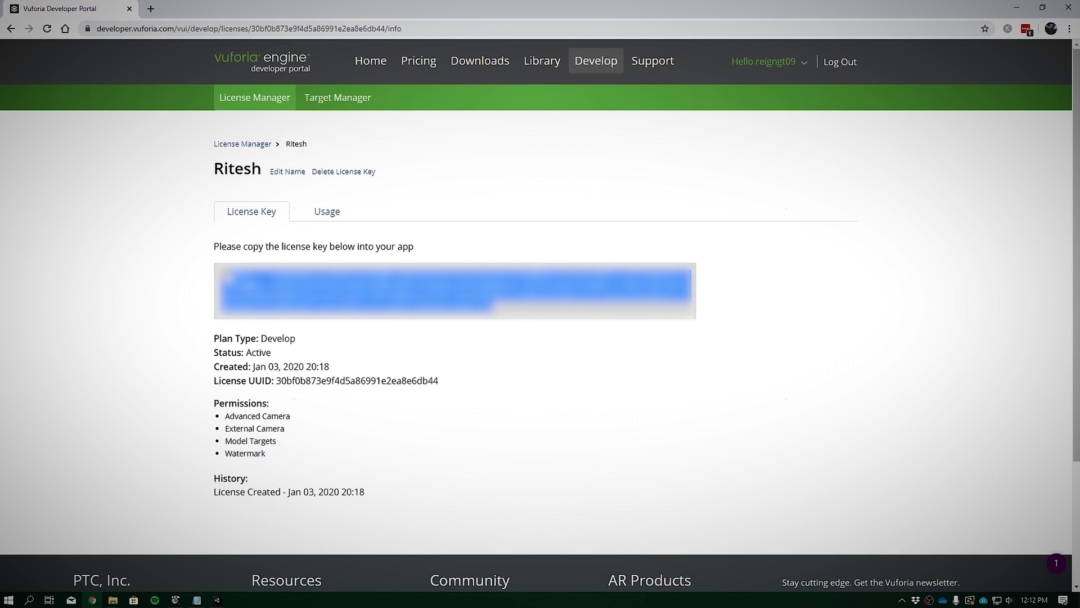
left_click(228, 271)
right_click(225, 269)
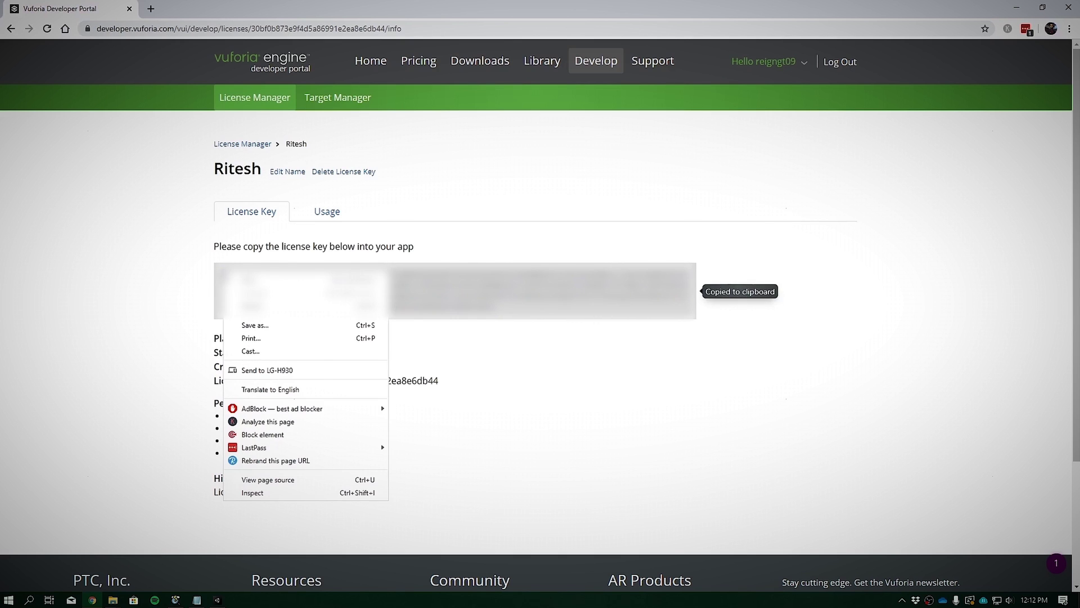
Step: Paste the copied key into App License Key and add the license
left_click(1016, 8)
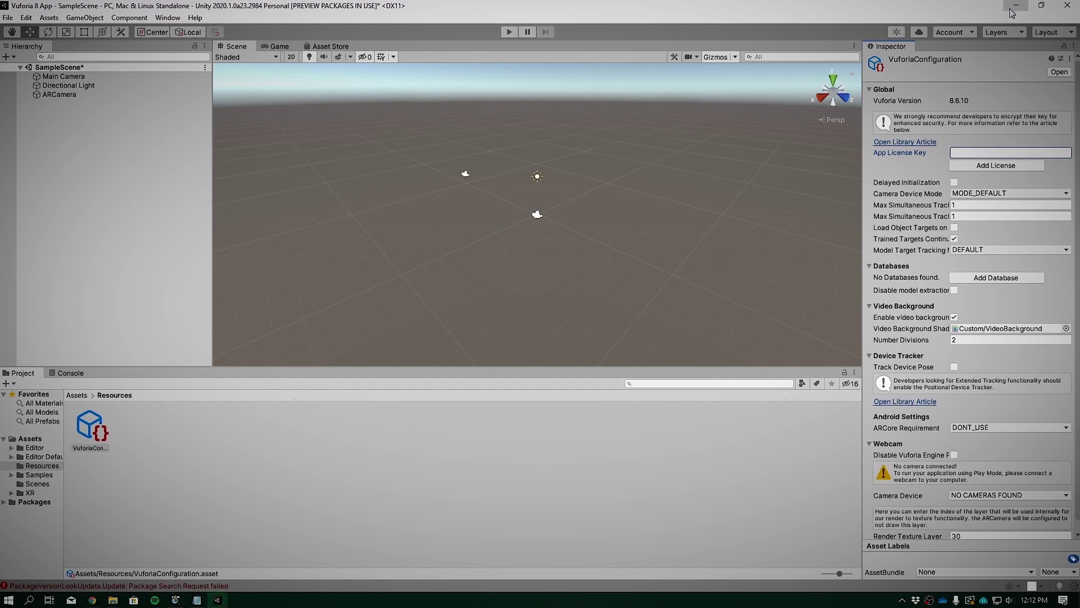
right_click(965, 156)
left_click(990, 190)
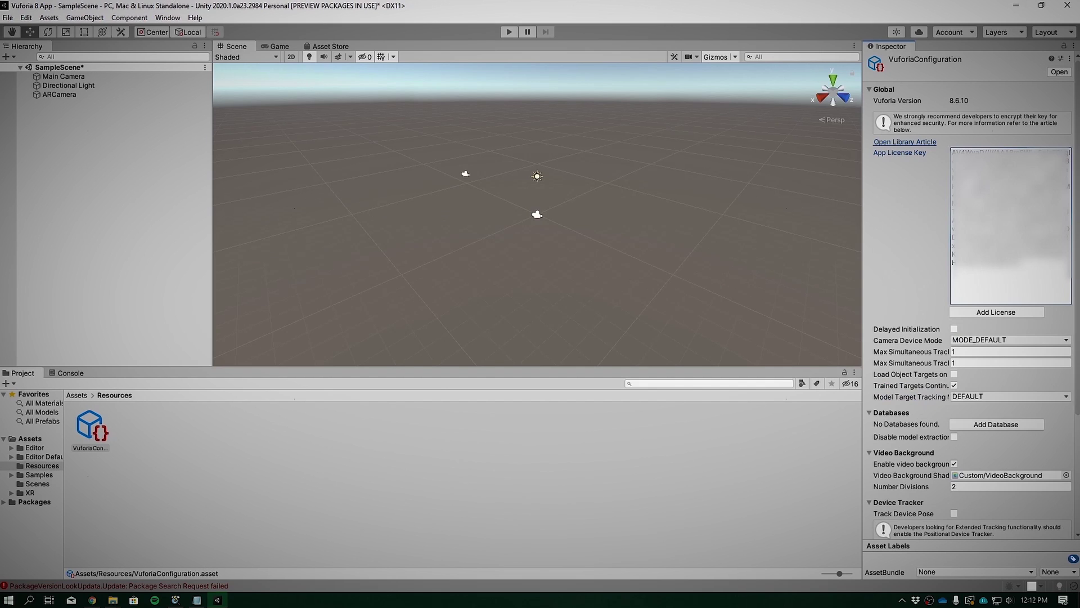
left_click(1001, 314)
Step: Set ARCore Requirement to OPTIONAL in the Vuforia configuration
scroll(1072, 270, "down", 5)
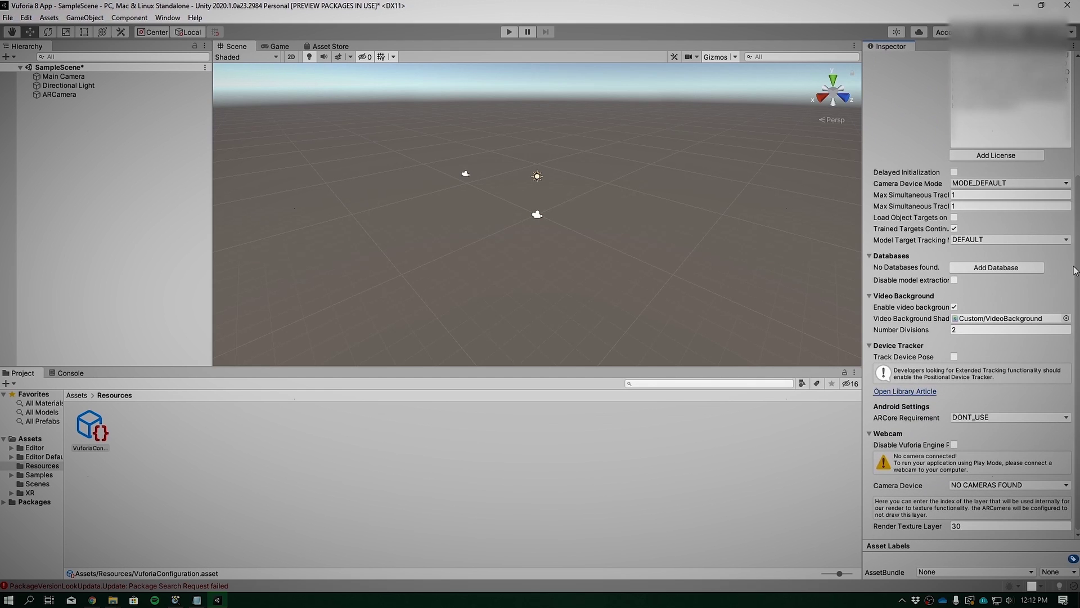
left_click(985, 417)
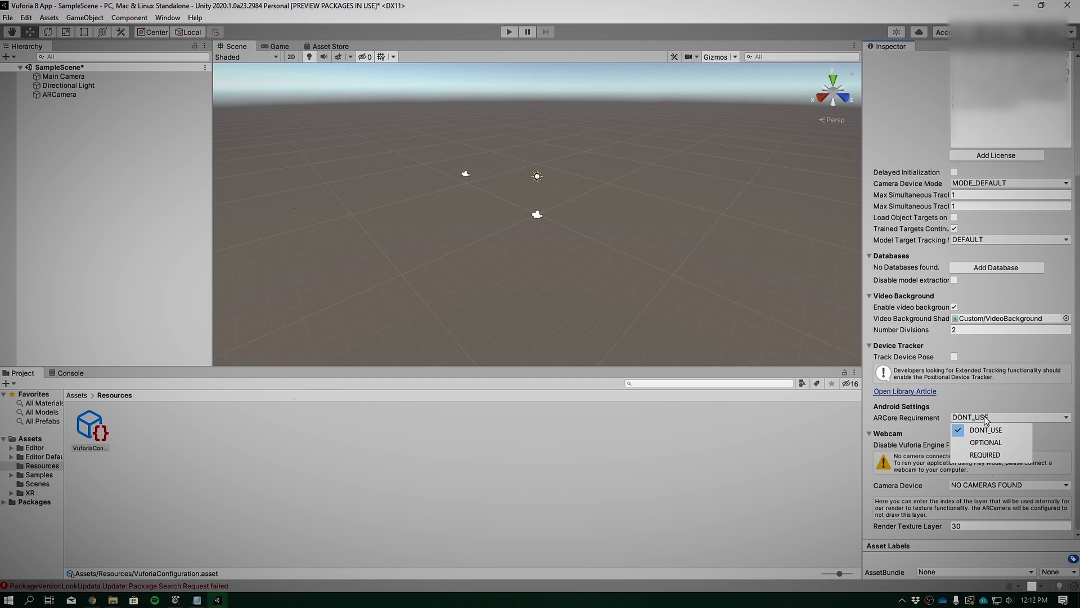
left_click(990, 443)
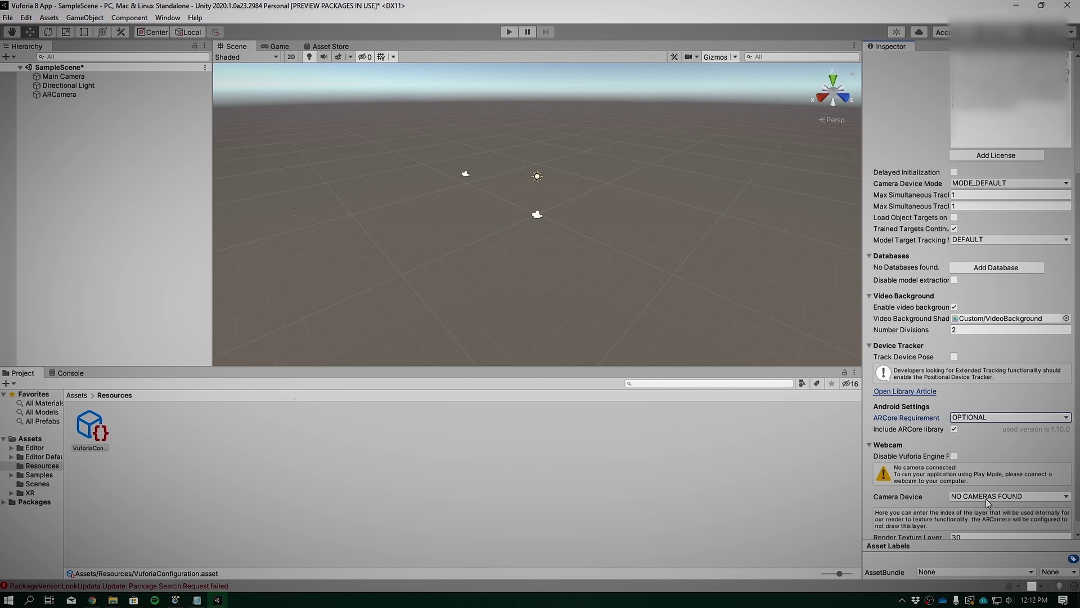
scroll(986, 496, "down", 1)
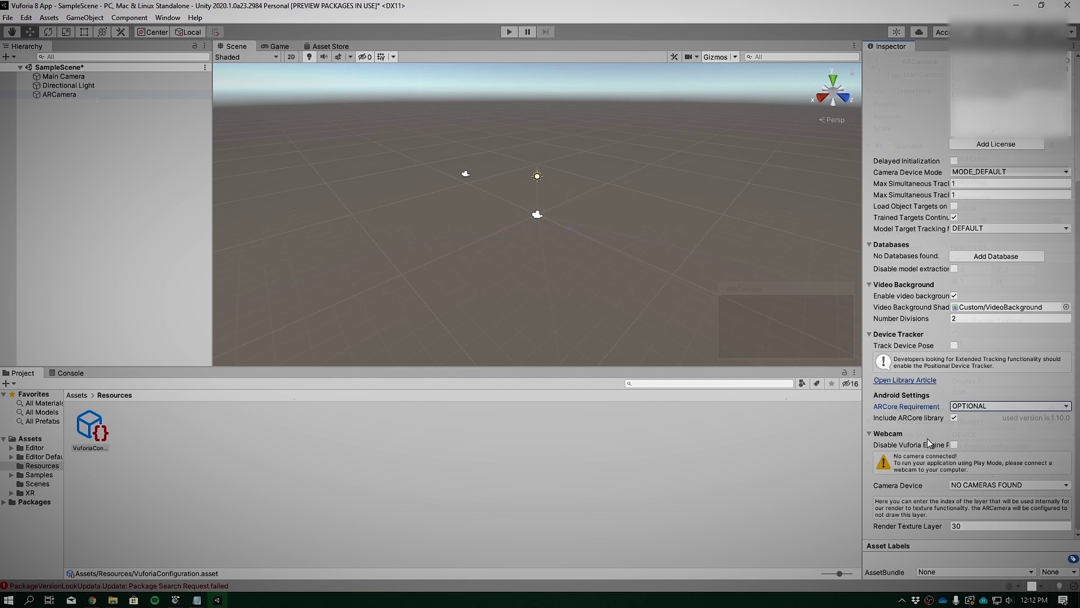
Step: Add a Vuforia Image Target to the scene, importing the default image database, and frame it
left_click(59, 94)
left_click(49, 18)
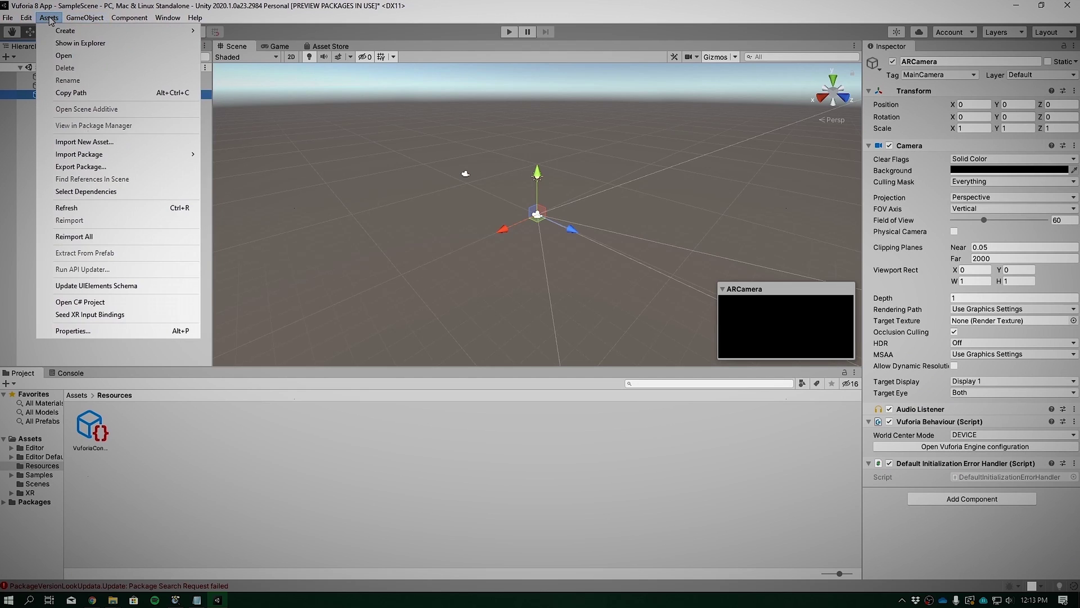
left_click(49, 18)
left_click(78, 18)
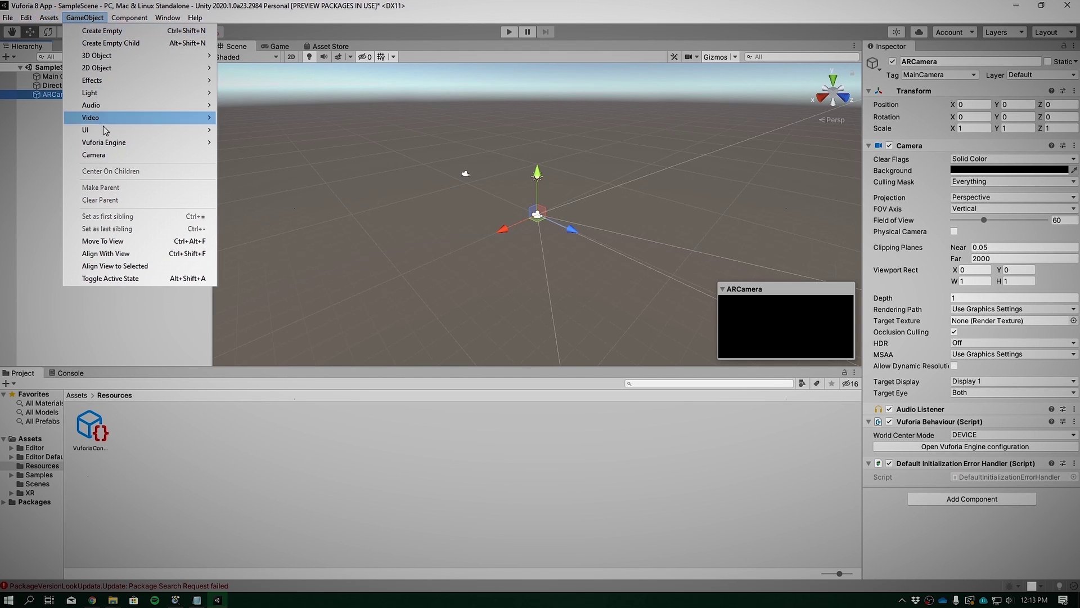
mouse_move(110, 143)
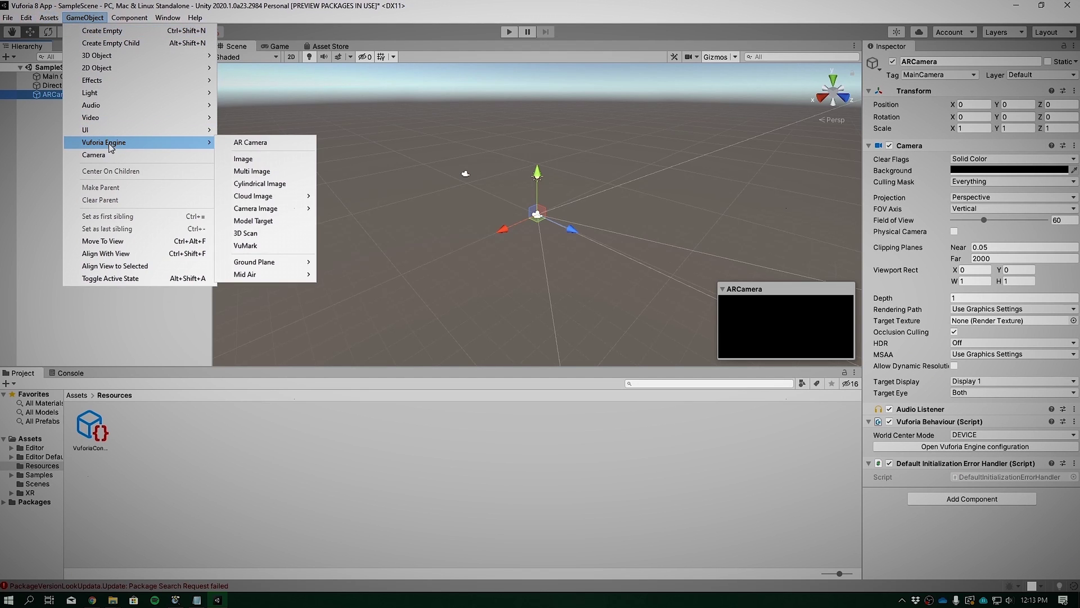
left_click(241, 159)
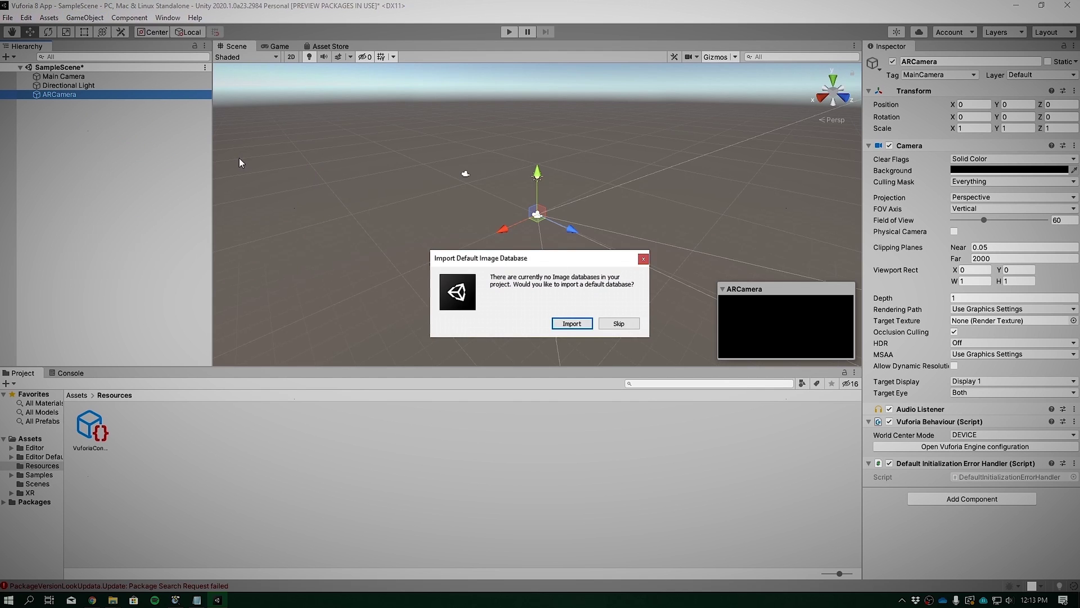
left_click(573, 319)
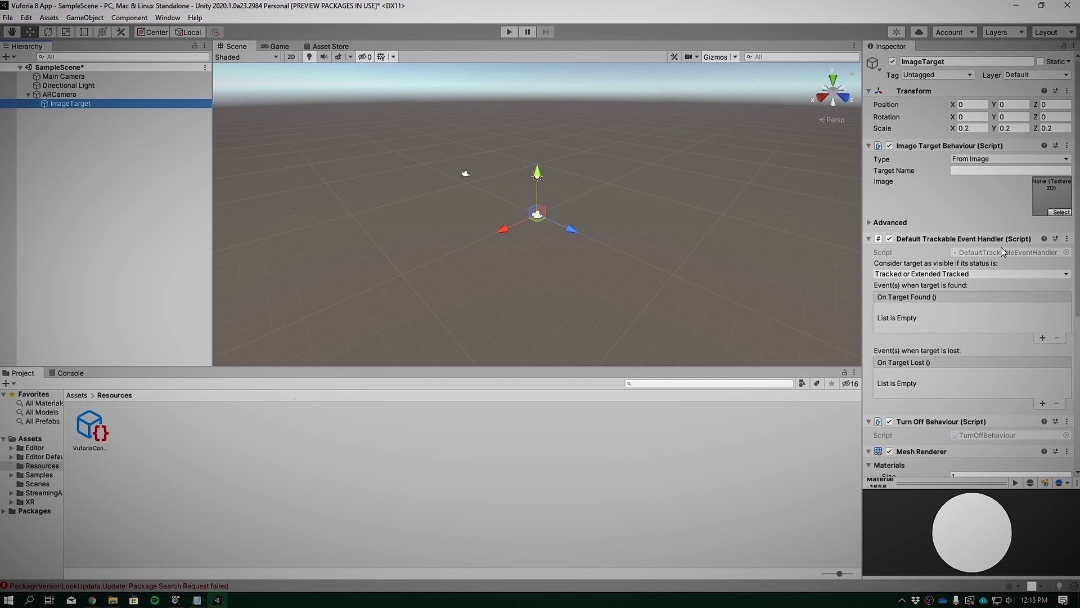
scroll(903, 317, "down", 5)
scroll(931, 280, "up", 5)
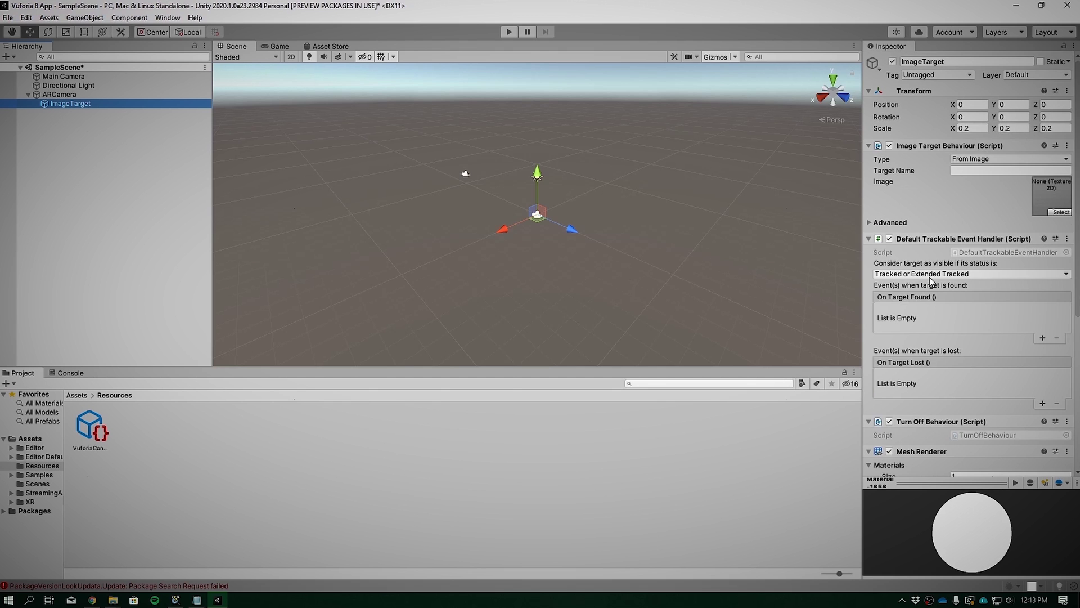
double_click(88, 104)
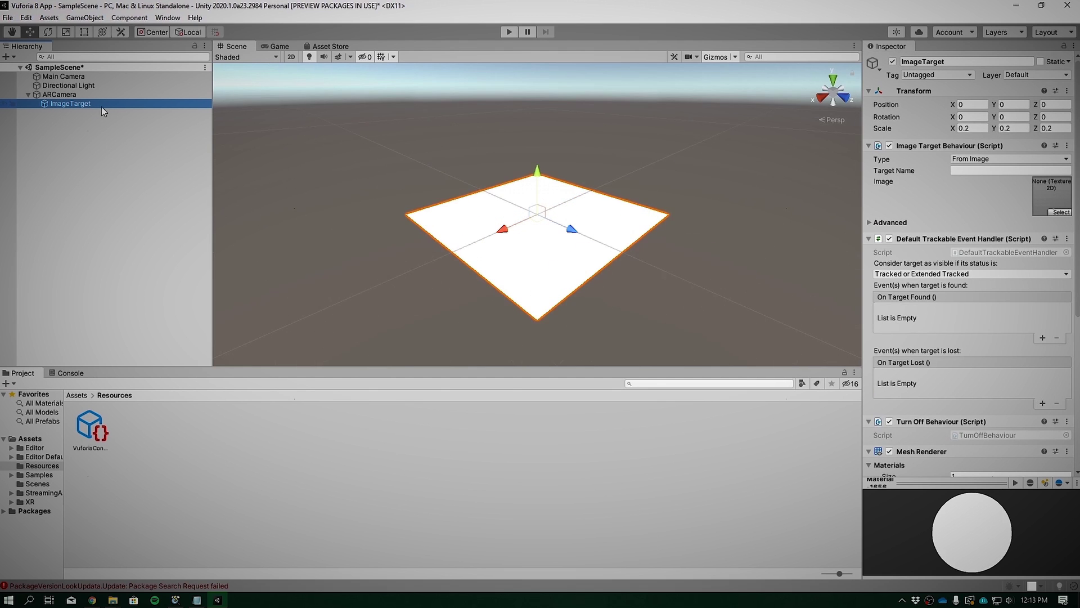
right_click_drag(630, 229, 606, 255)
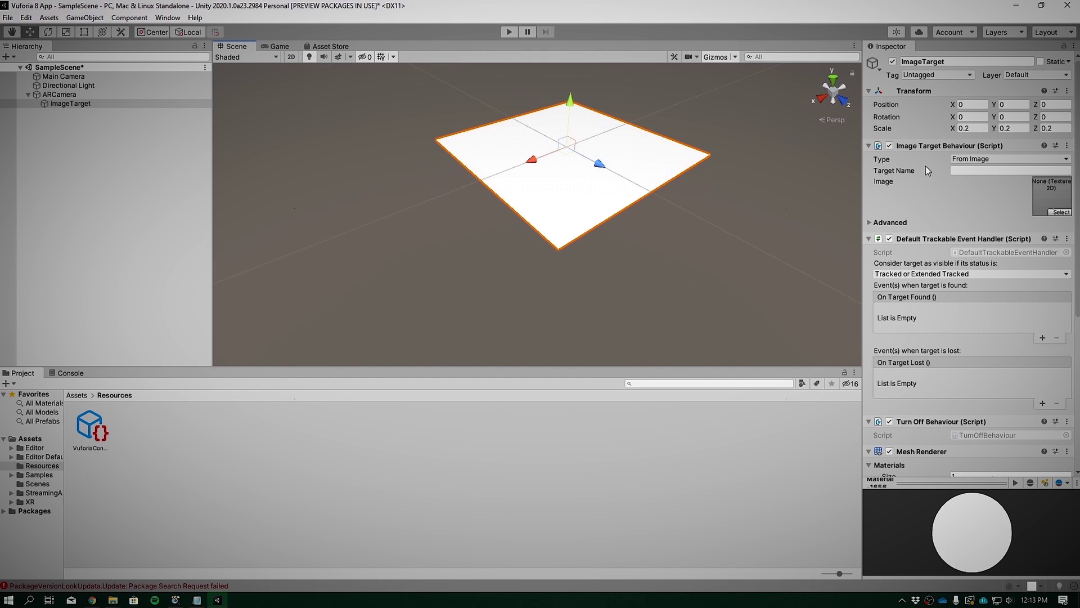
Step: Make the ImageTarget come From Database, using VuforiaMars_Images with the Astronaut target
left_click(970, 160)
left_click(972, 185)
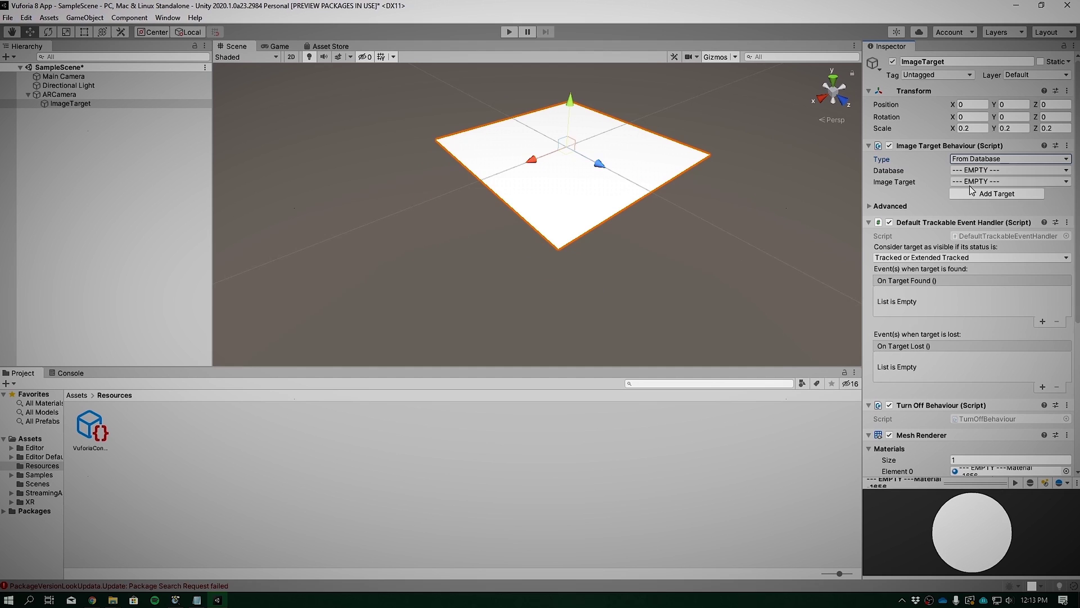
left_click(972, 182)
left_click(971, 195)
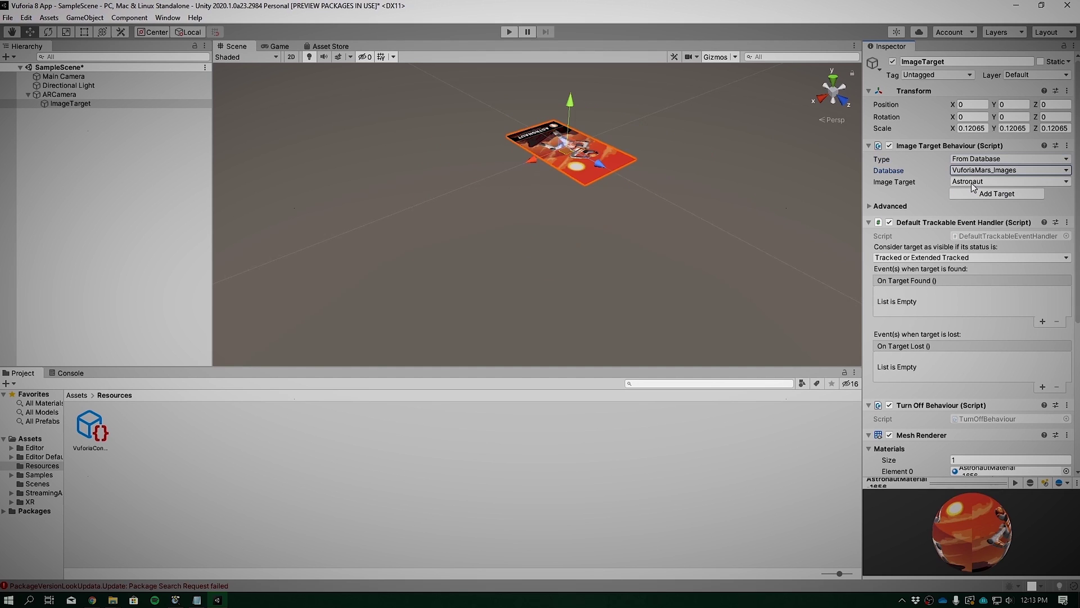
left_click(972, 182)
left_click(976, 200)
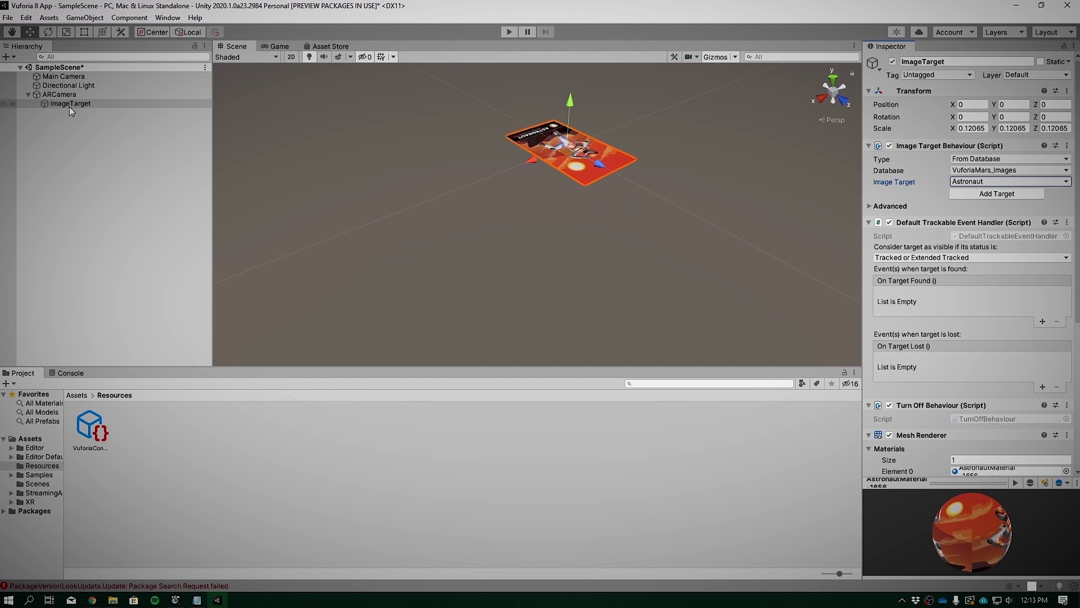
Step: Frame the image target in the view and add a Sphere to the scene
scroll(554, 169, "up", 3)
scroll(560, 185, "down", 3)
scroll(566, 211, "up", 6)
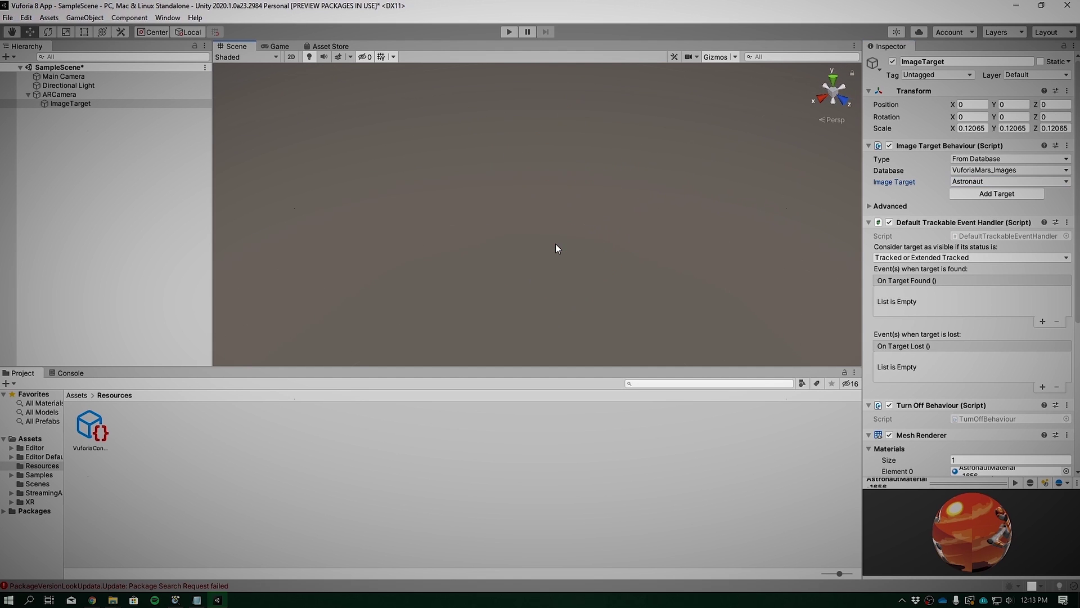
key("f")
left_click(84, 17)
mouse_move(93, 56)
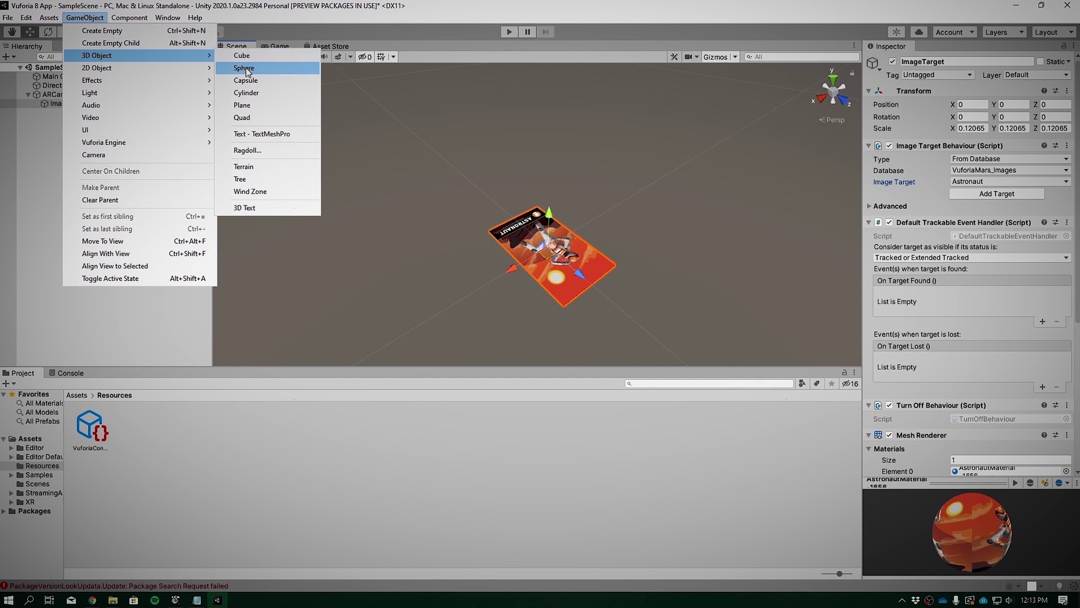
left_click(242, 68)
Step: Raise the sphere above the card and scale the ImageTarget to 2, 2, 2
left_click(69, 103)
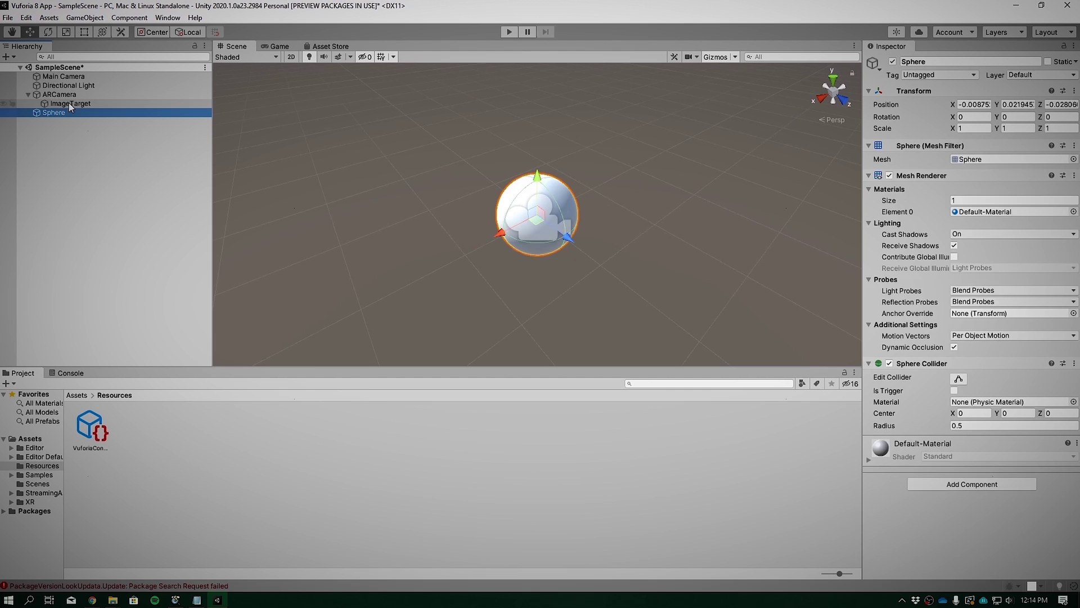
left_click(981, 128)
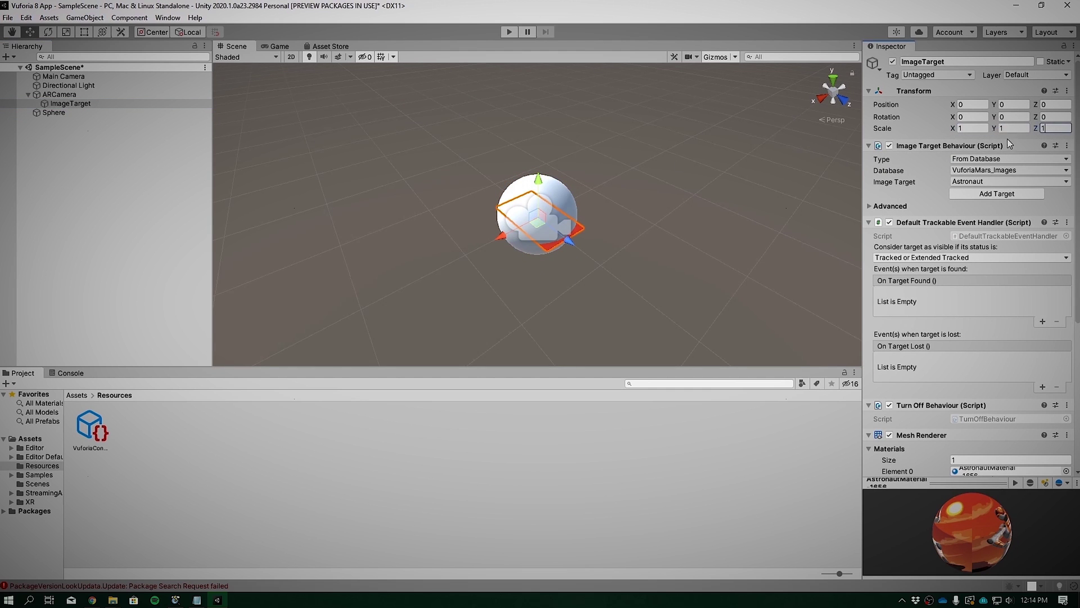
left_click(558, 187)
left_click_drag(539, 180, 539, 143)
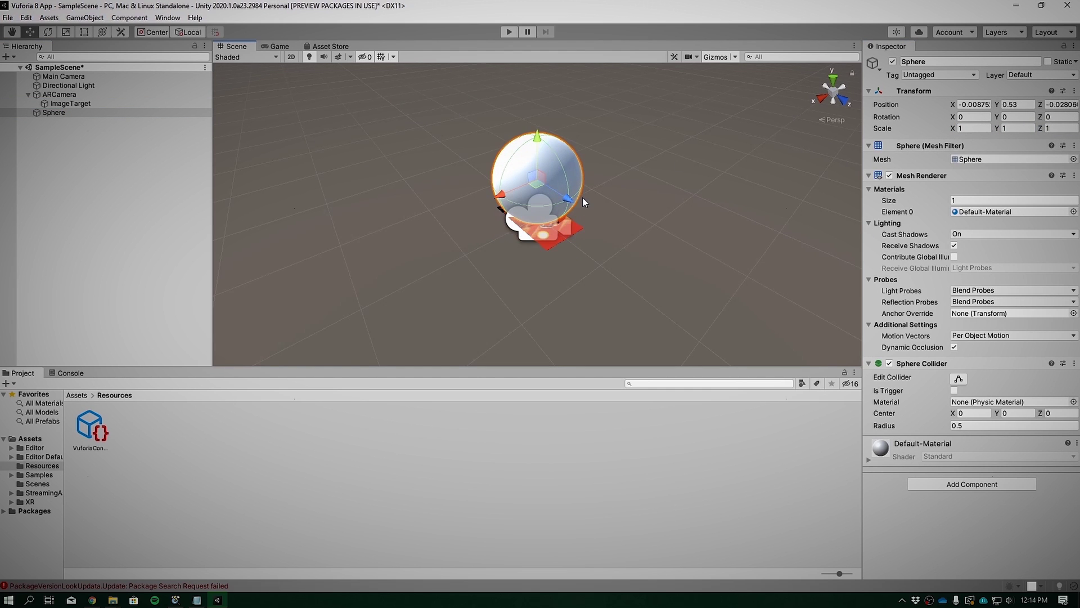
left_click(577, 225)
left_click(970, 129)
type("2")
key("Tab")
type("2")
key("Tab")
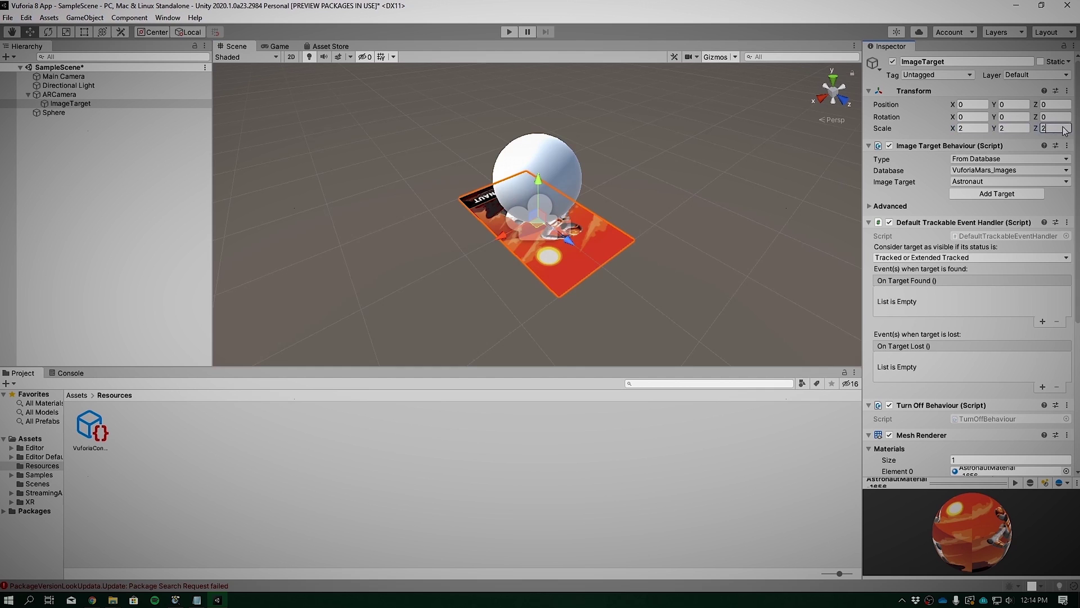
type("2")
Step: Set the Sphere's position to 0, 0.359, 0 so it rests above the target
left_click(538, 161)
left_click(974, 104)
type("0")
key("Tab")
type("0.359")
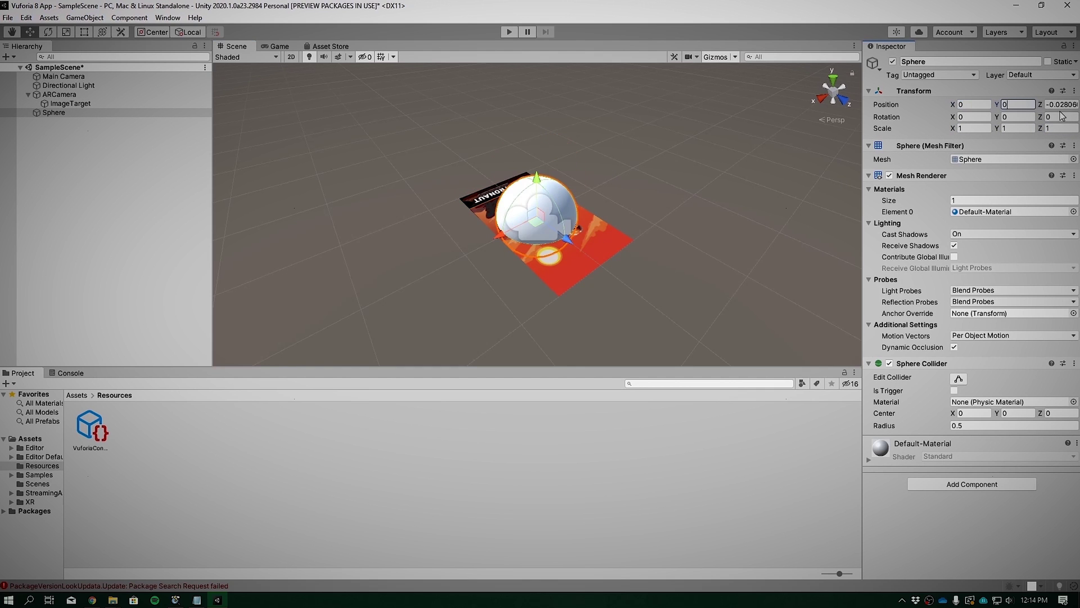
key("Tab")
type("0")
left_click(539, 157)
left_click_drag(539, 156, 538, 159)
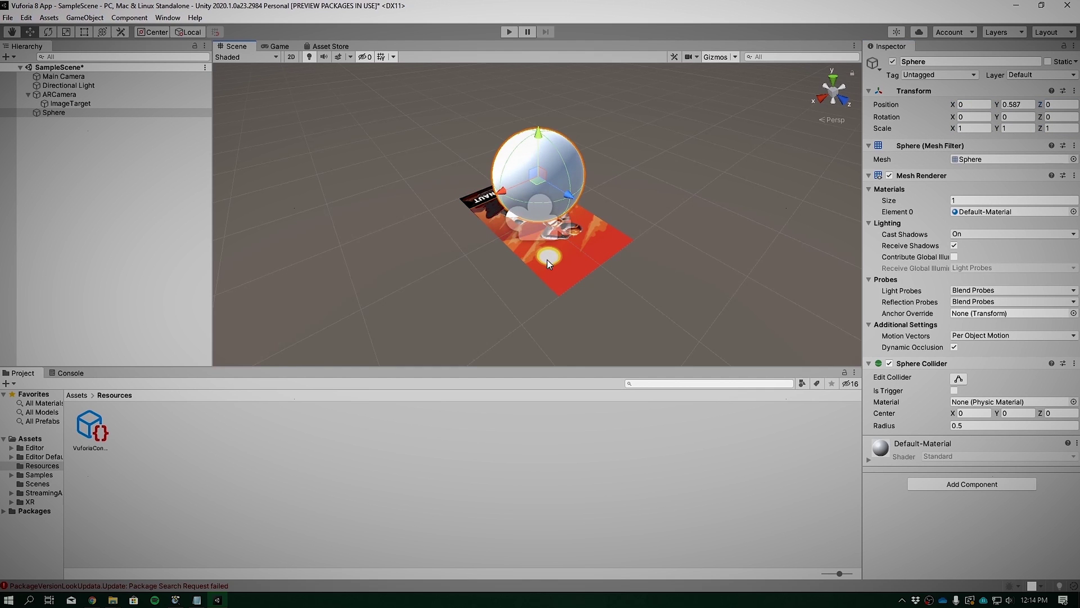
middle_click_drag(547, 259, 558, 234)
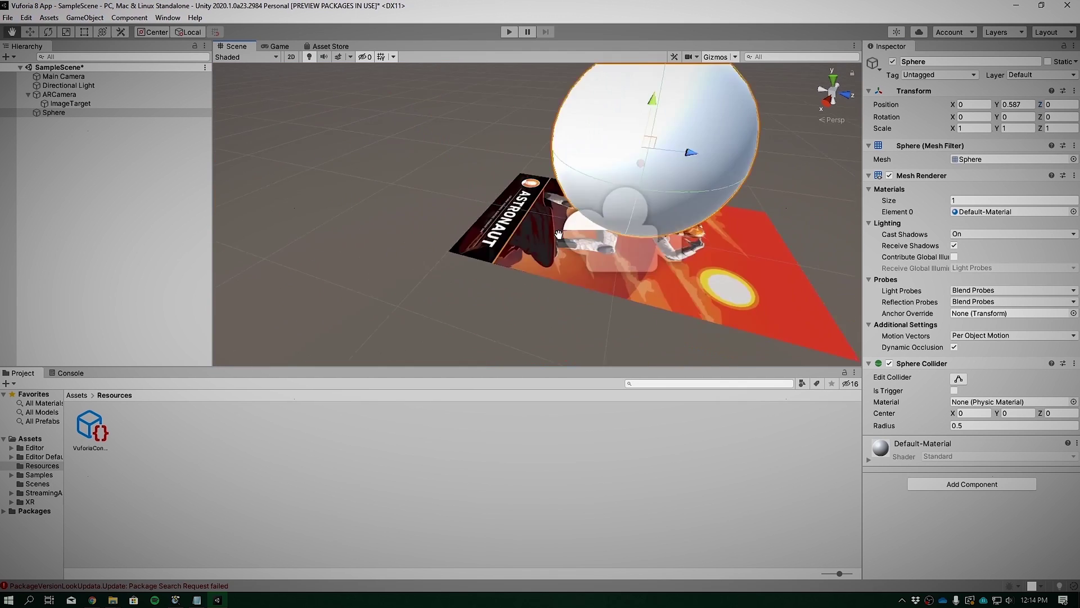
left_click_drag(558, 233, 550, 220, "alt")
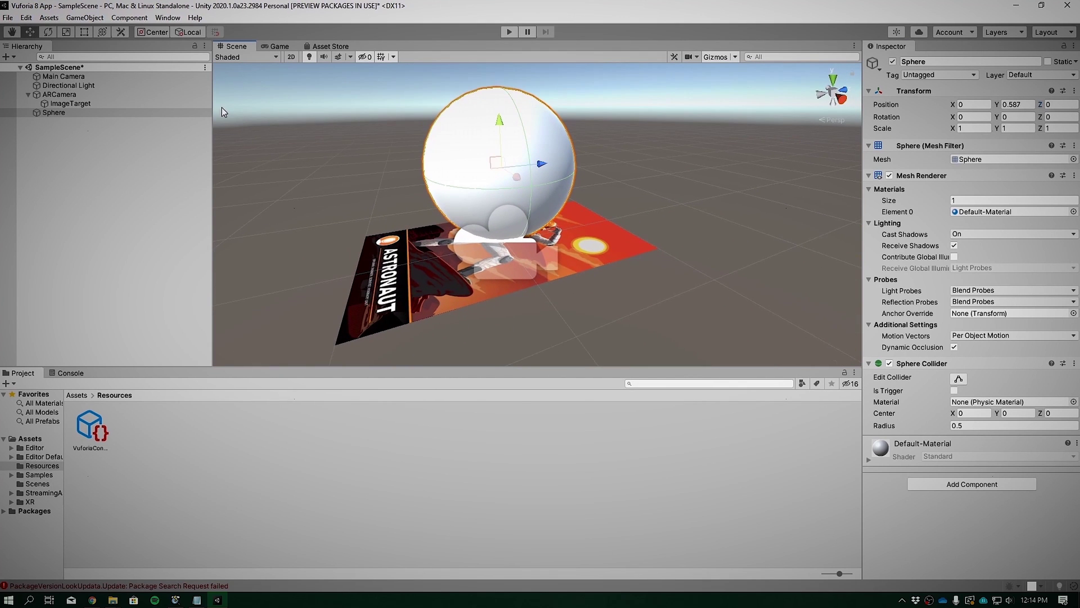
Step: Make the Sphere a child of ImageTarget and save the scene
left_click_drag(54, 112, 69, 103)
left_click(8, 18)
left_click(27, 63)
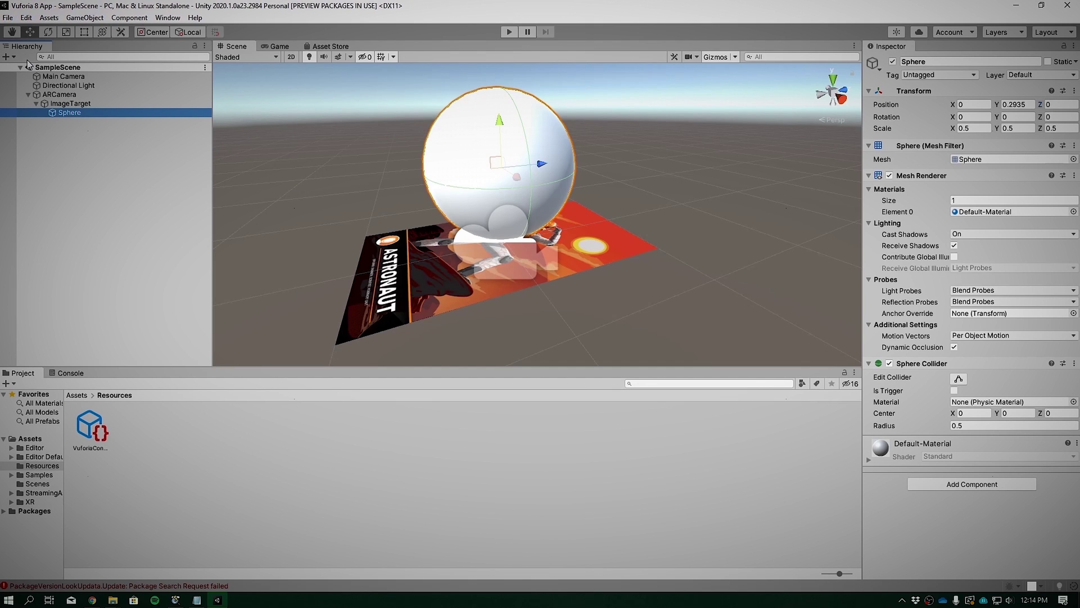
Step: Add the open scene to Build Settings and switch the platform to Android
left_click(8, 18)
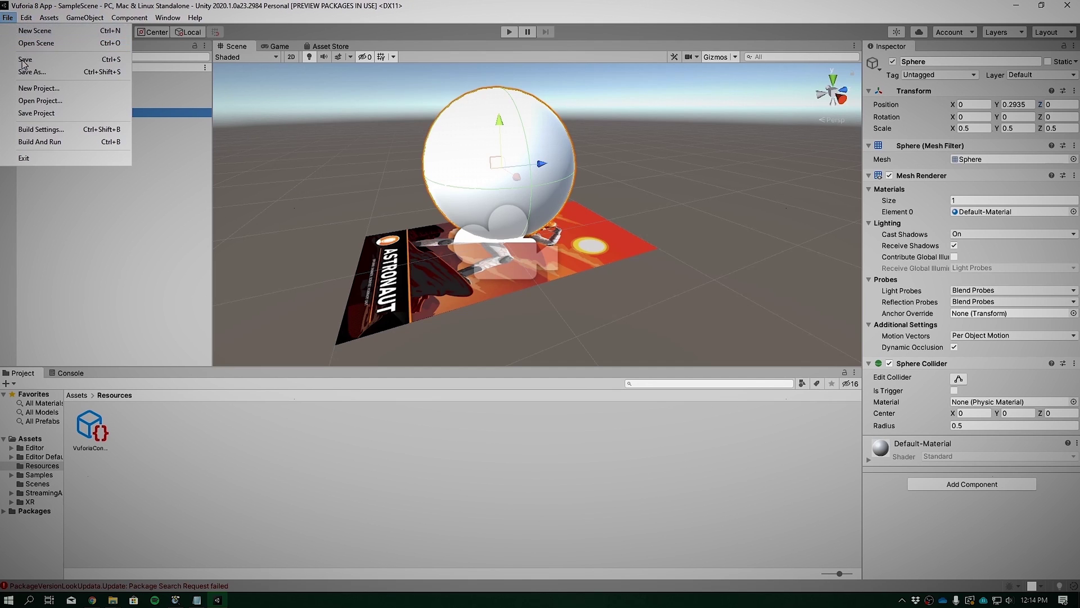
left_click(30, 129)
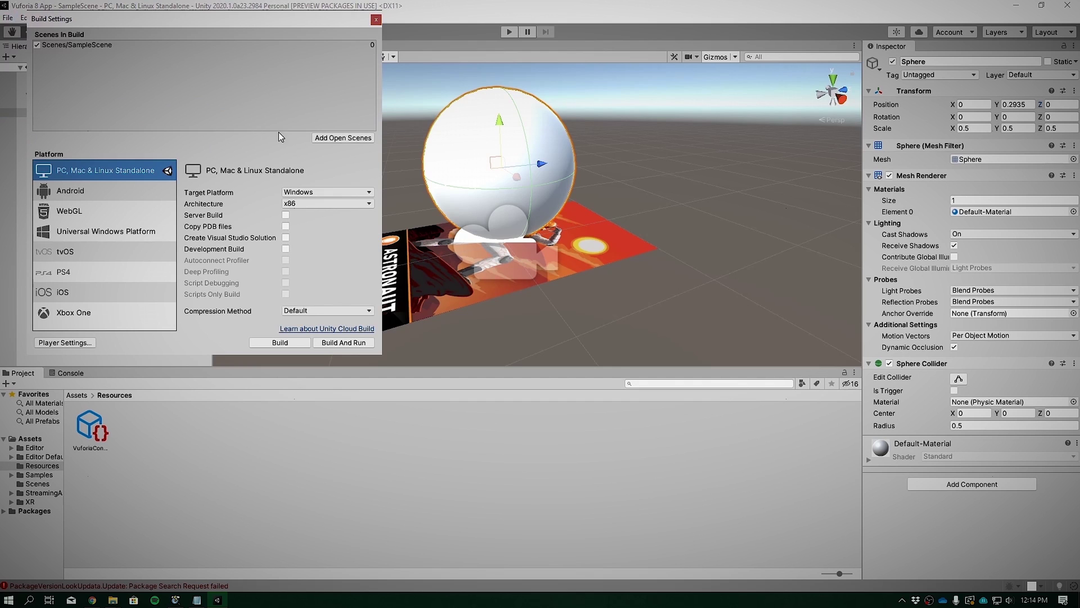
left_click(332, 139)
left_click(98, 186)
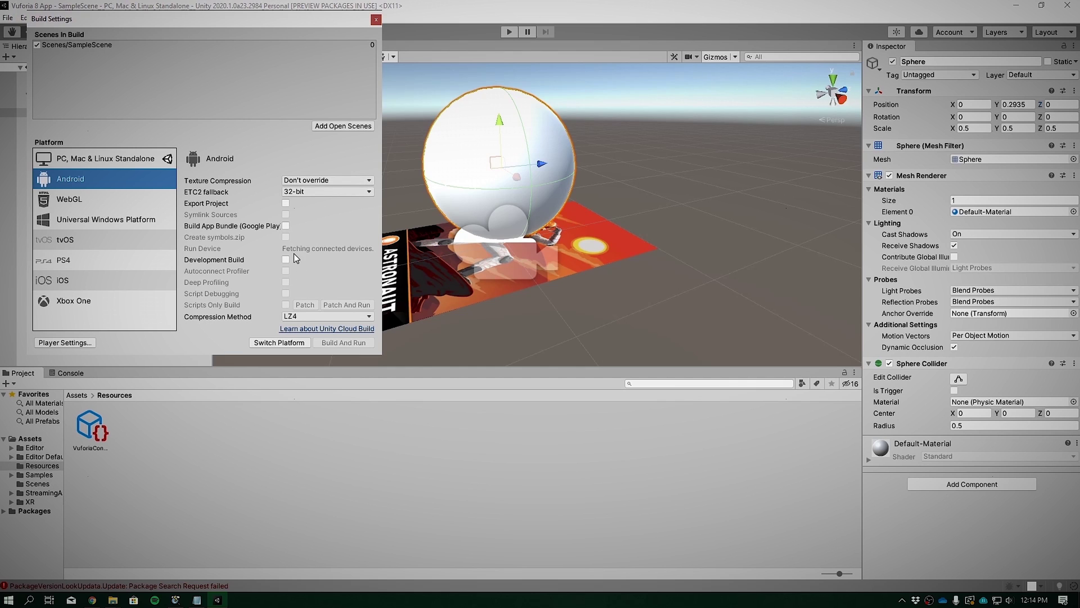
left_click(293, 344)
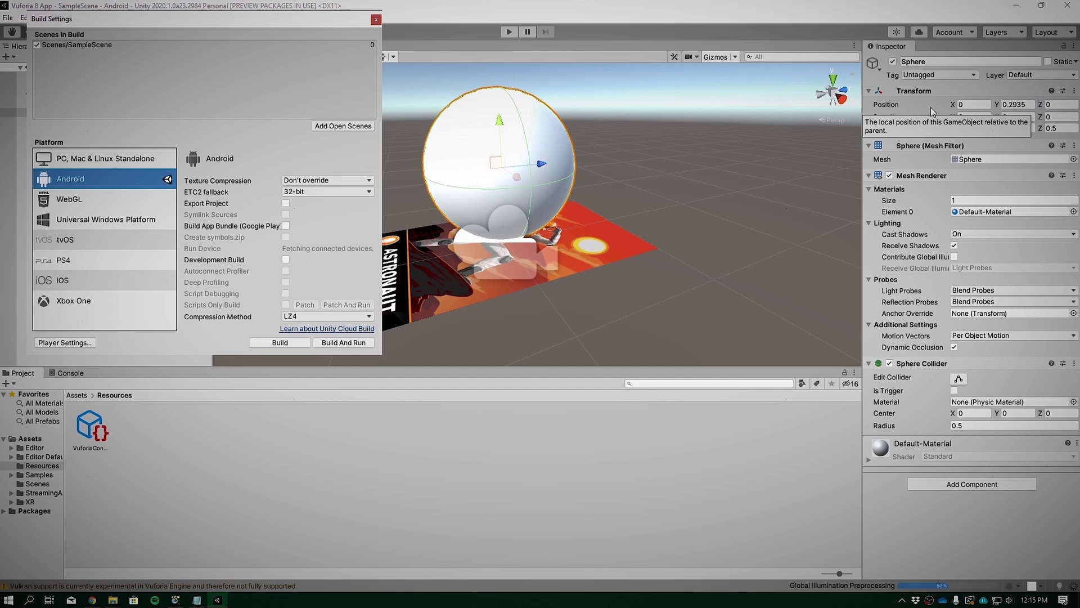
left_click(377, 21)
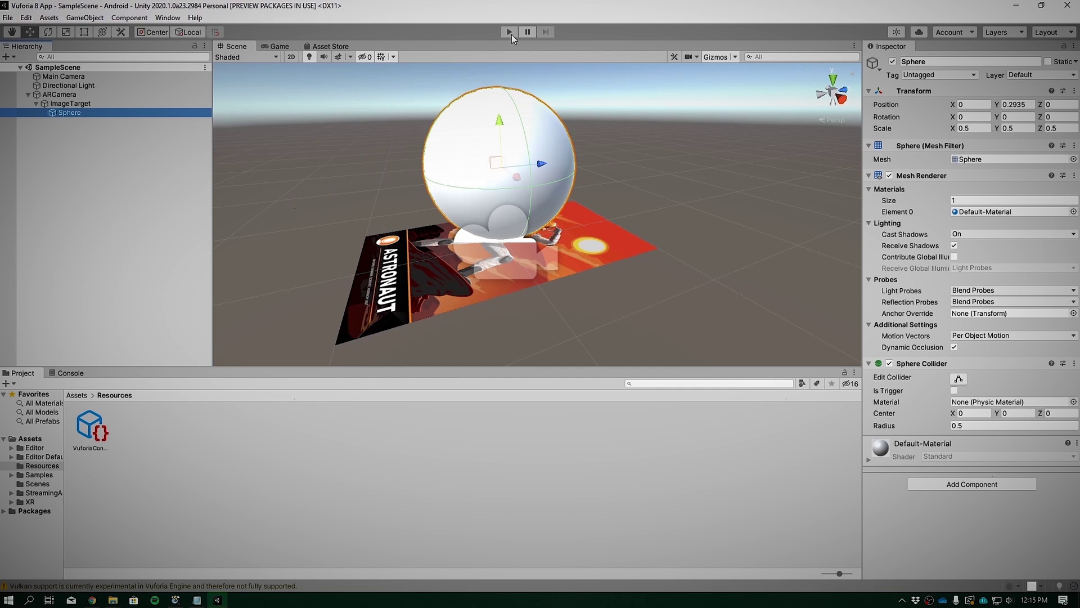
Step: Run play mode to check the sphere tracks the Astronaut card via webcam, then stop
left_click(511, 35)
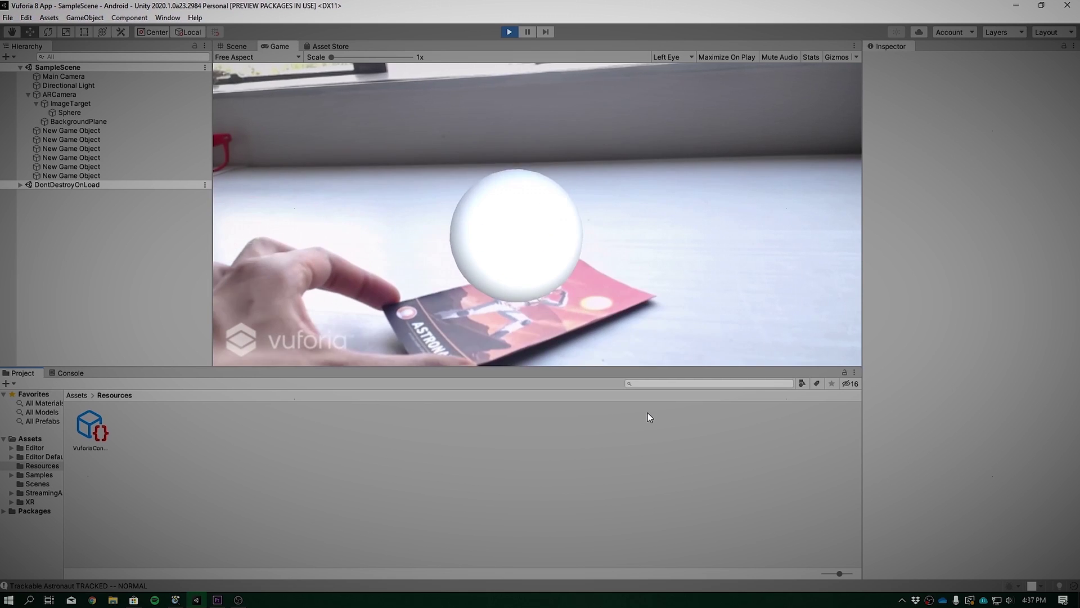
left_click(508, 31)
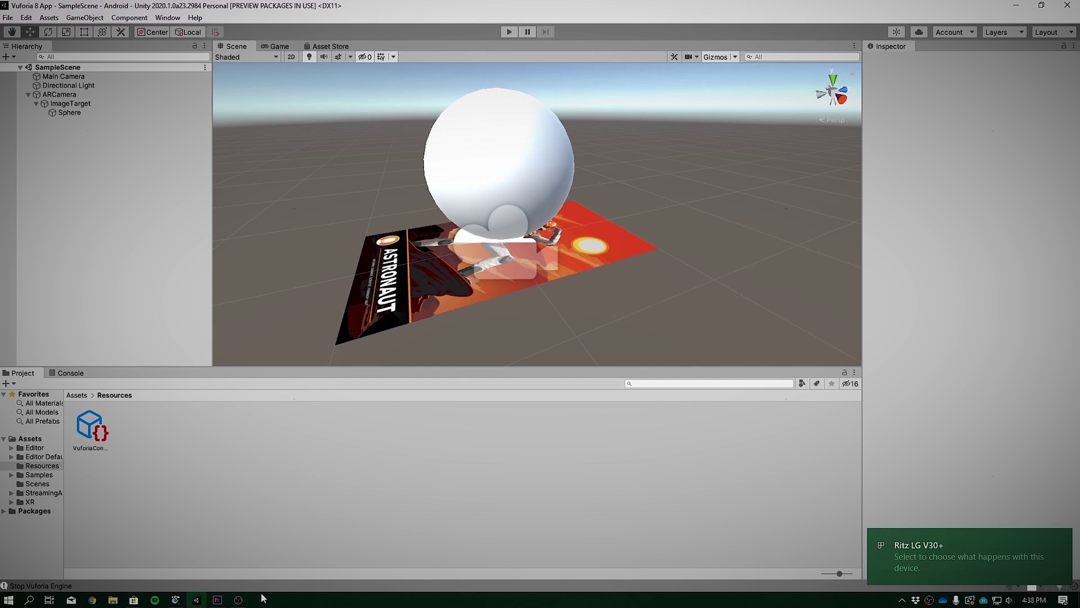
Step: In Build Settings, pick the connected phone as Run Device and start Build And Run
left_click(8, 18)
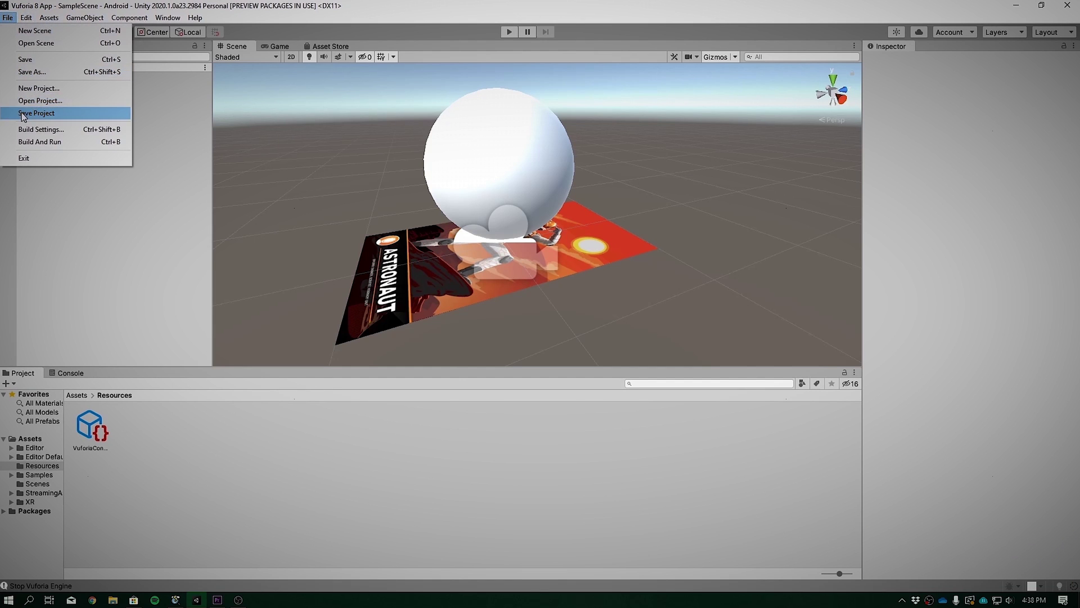
left_click(31, 130)
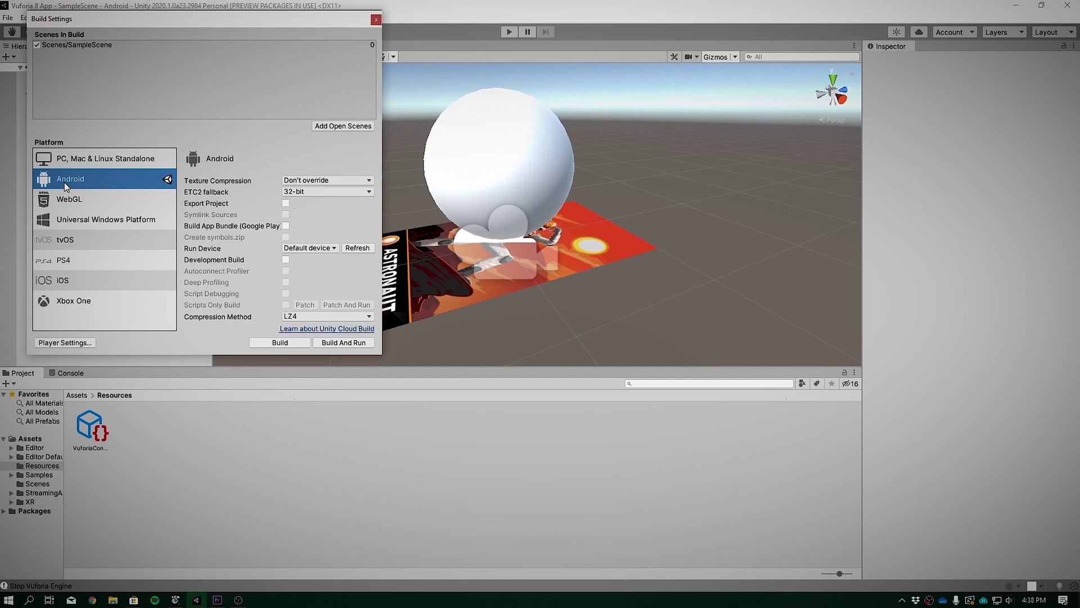
left_click(308, 248)
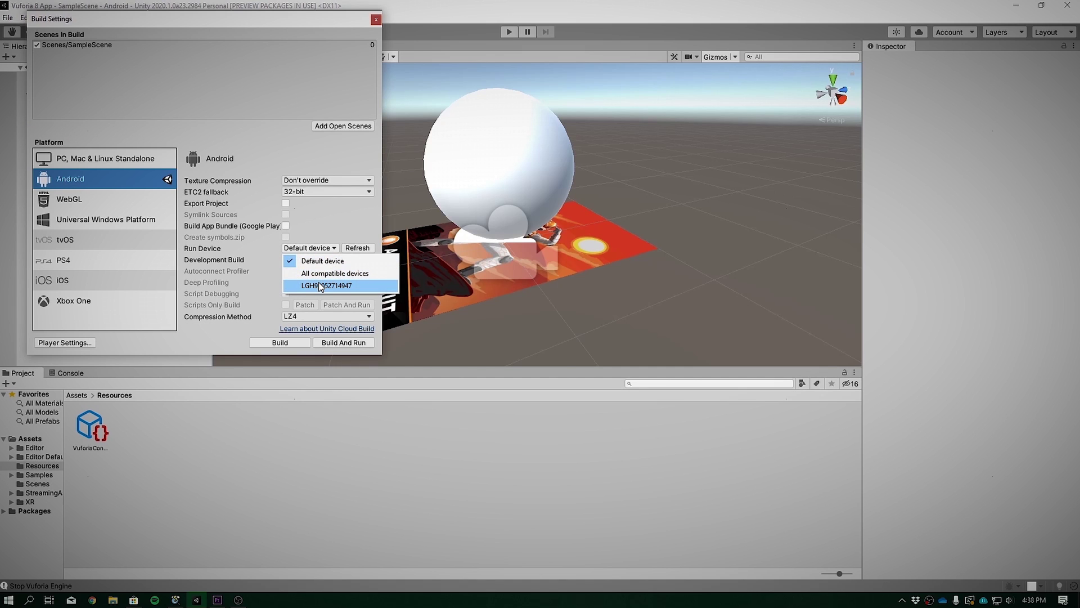
left_click(320, 286)
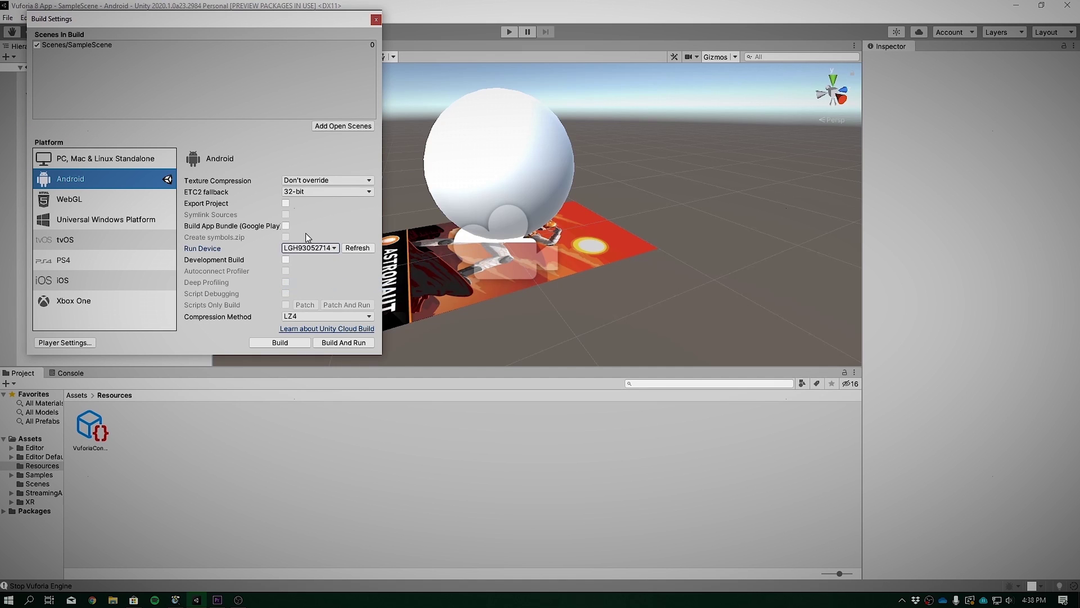
left_click(333, 342)
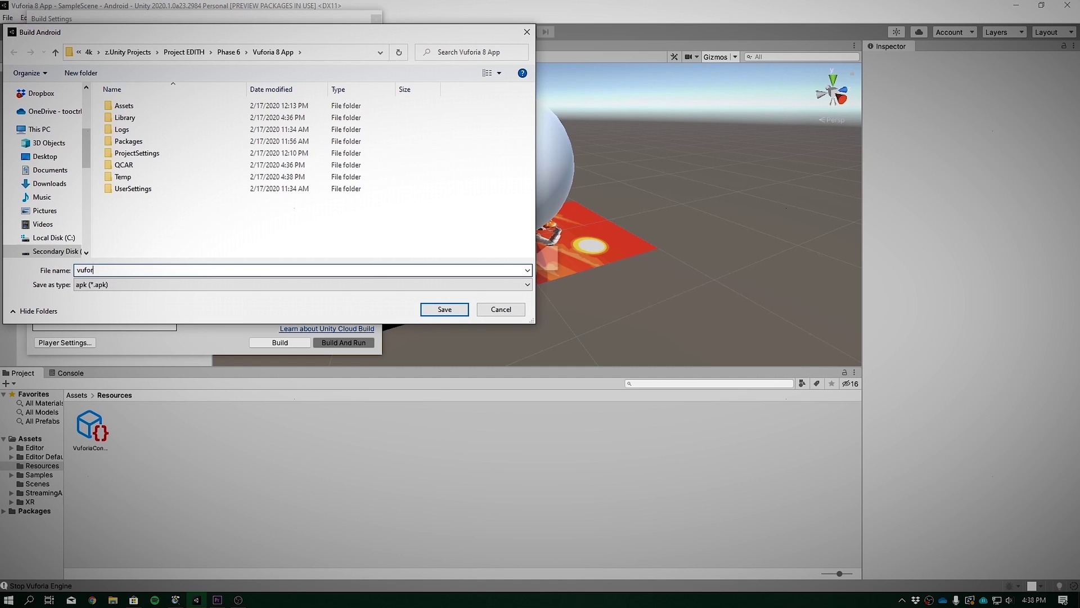
Step: Save the APK, always allow USB debugging on the phone, and retry the deployment
left_click(426, 313)
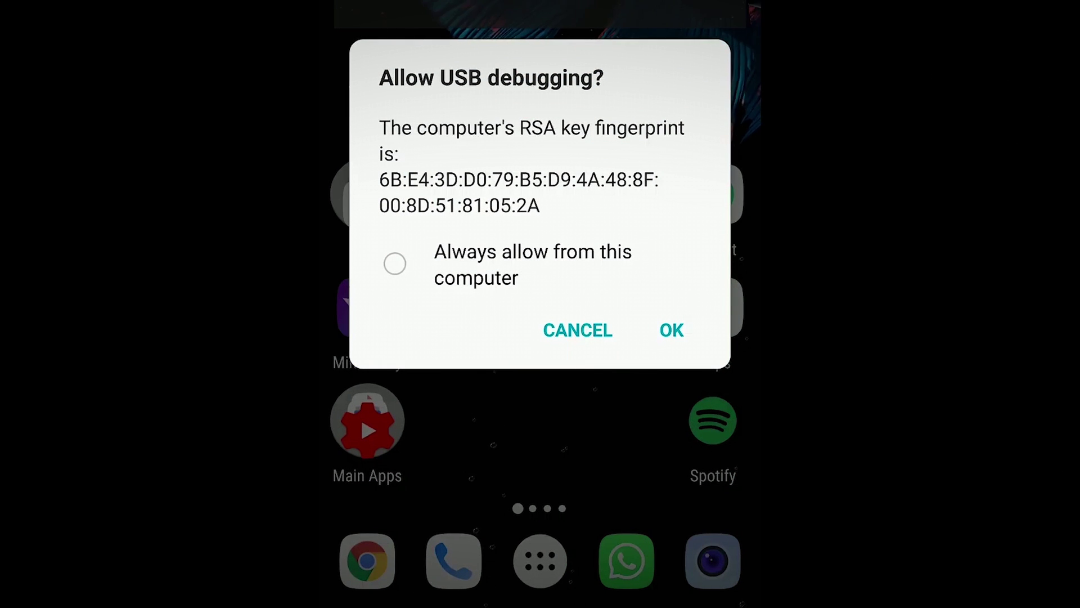
left_click(395, 263)
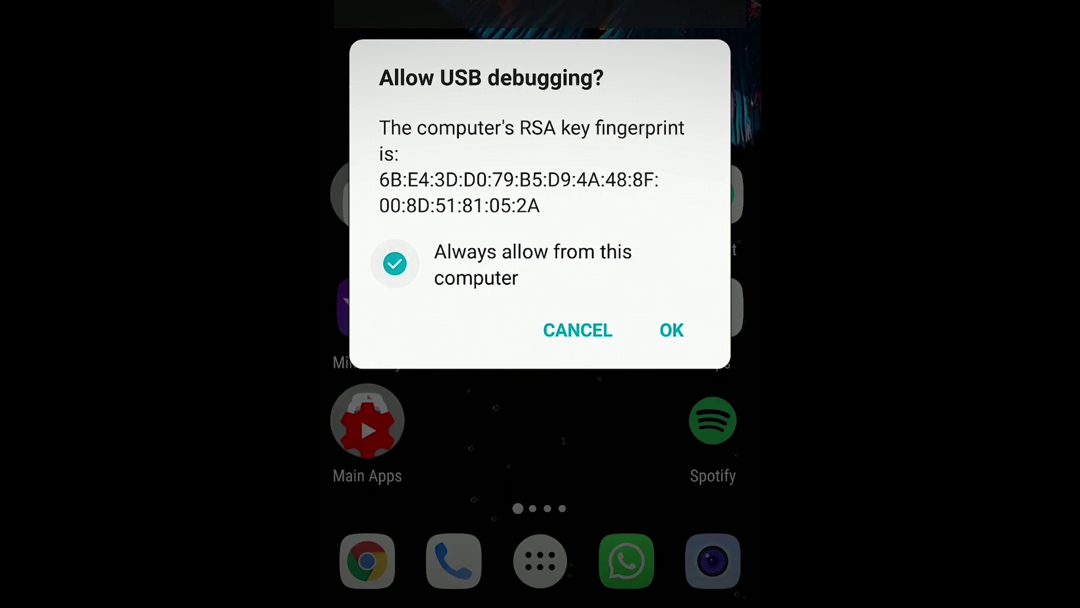
left_click(672, 330)
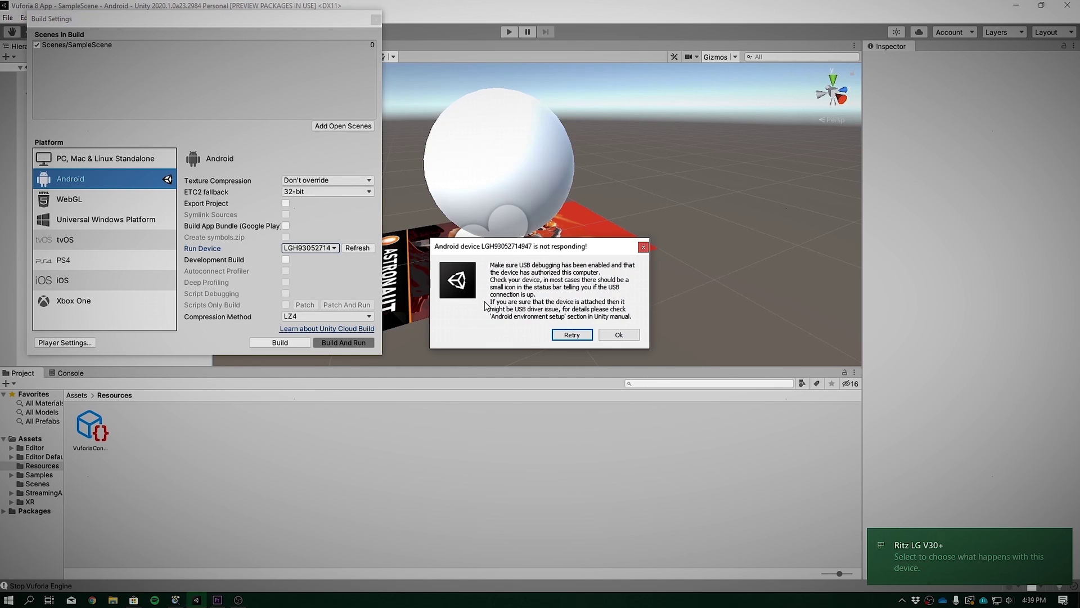
left_click(586, 335)
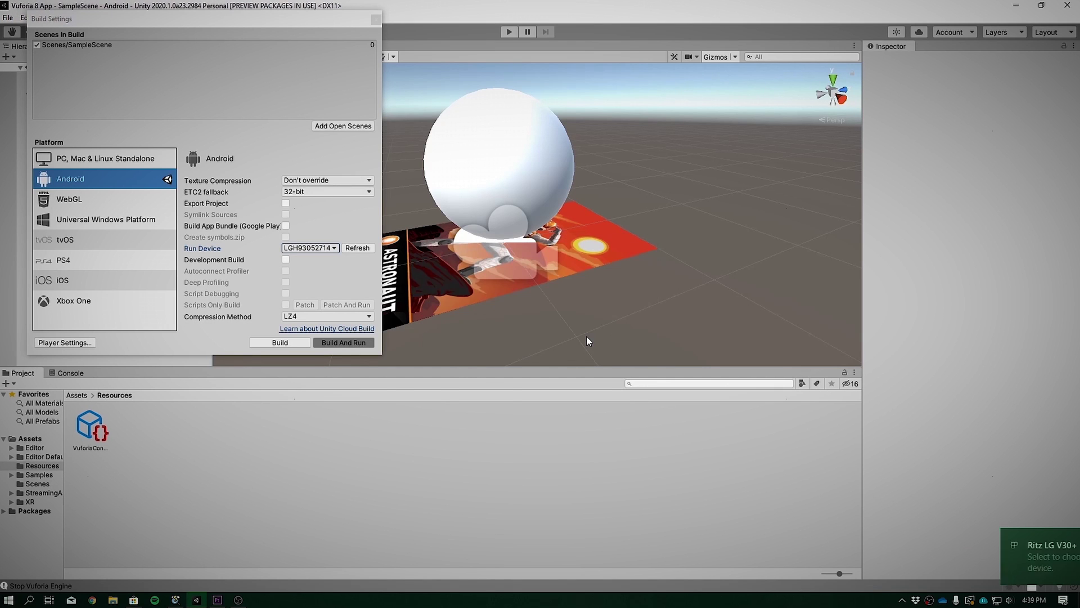